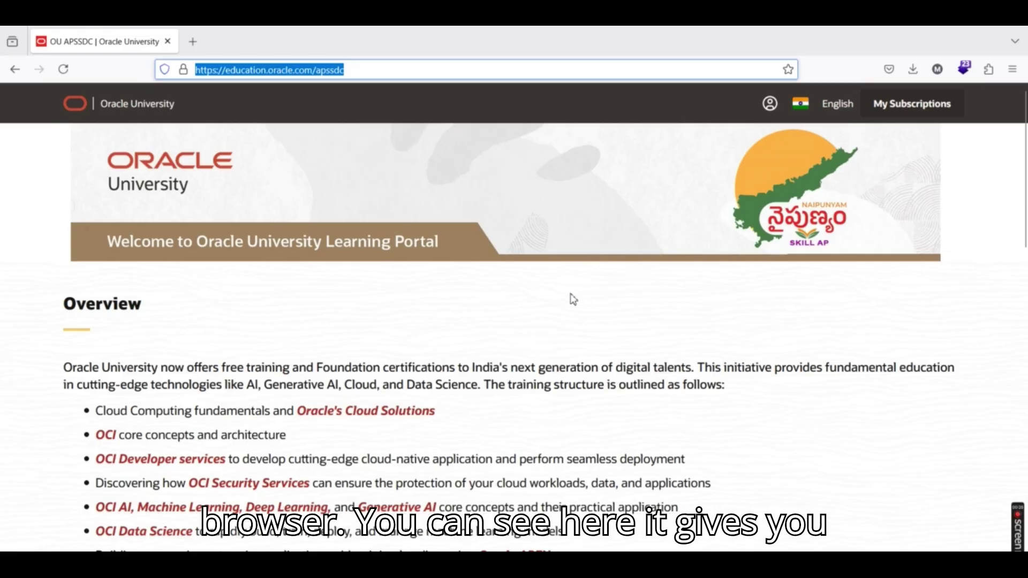
Scroll through the APSSDC portal's Overview and three-step Let's get started guide
scroll(571, 300, down, 3)
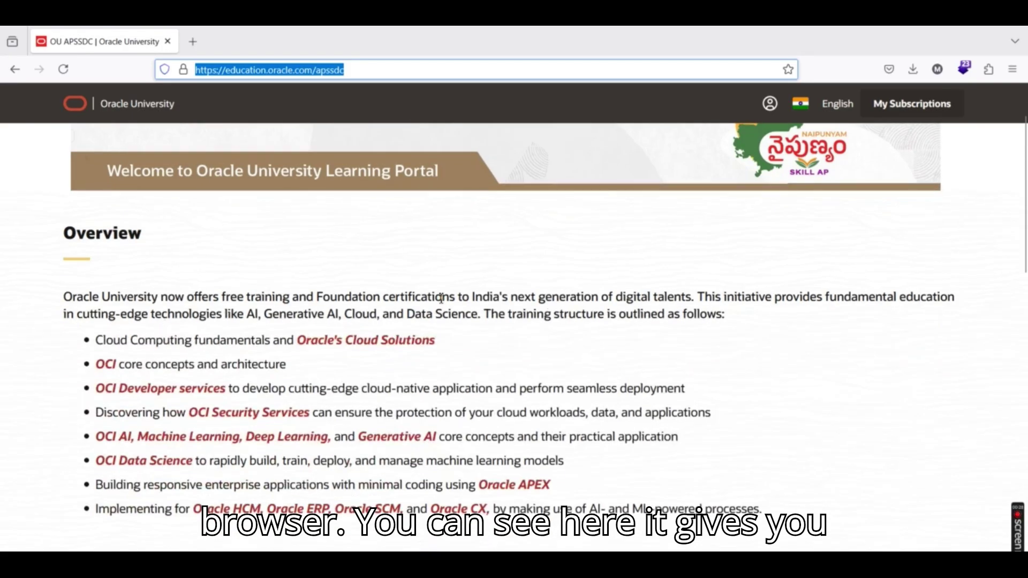
scroll(441, 297, down, 3)
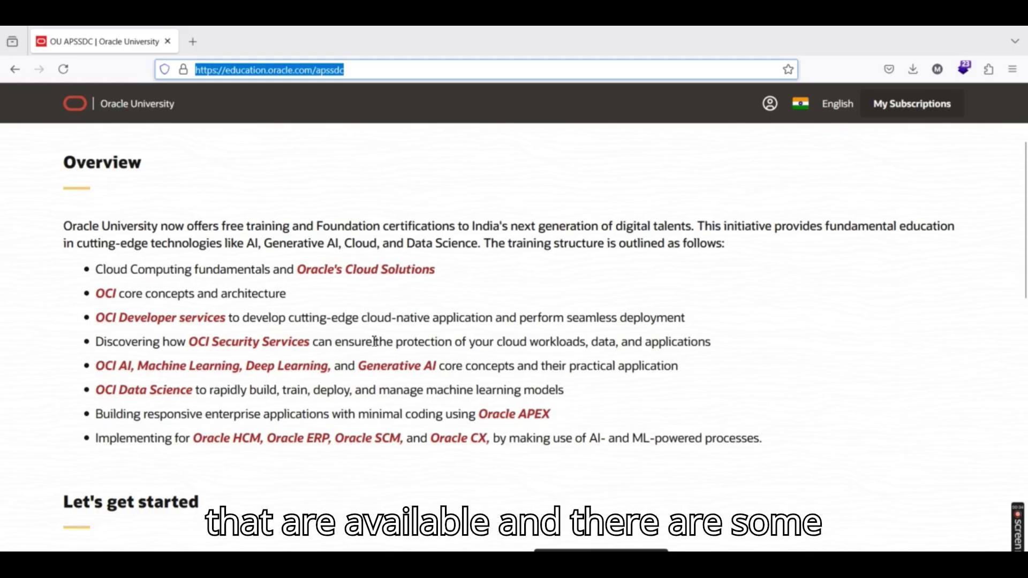
scroll(370, 341, down, 10)
scroll(329, 318, down, 2)
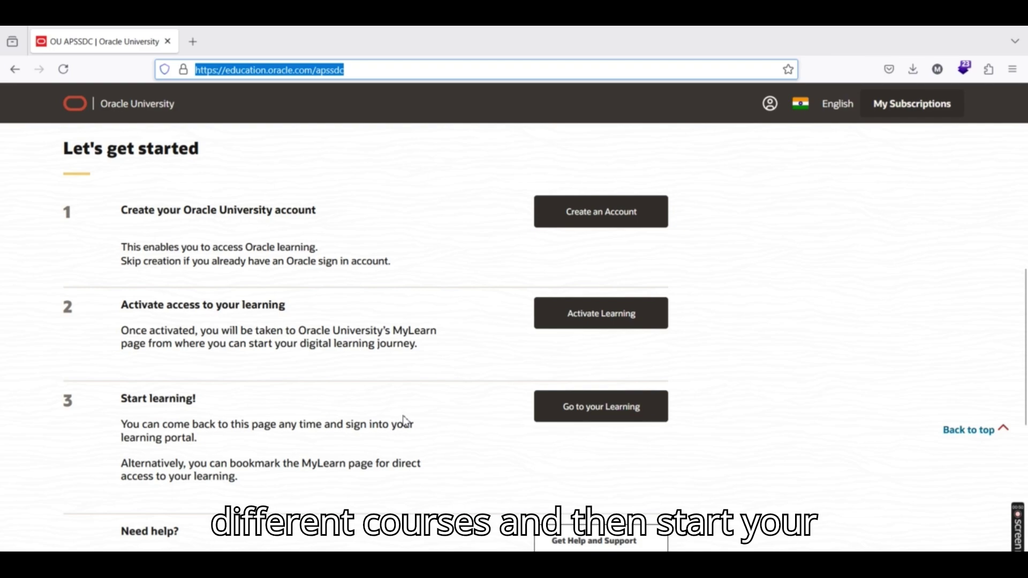
scroll(354, 394, down, 5)
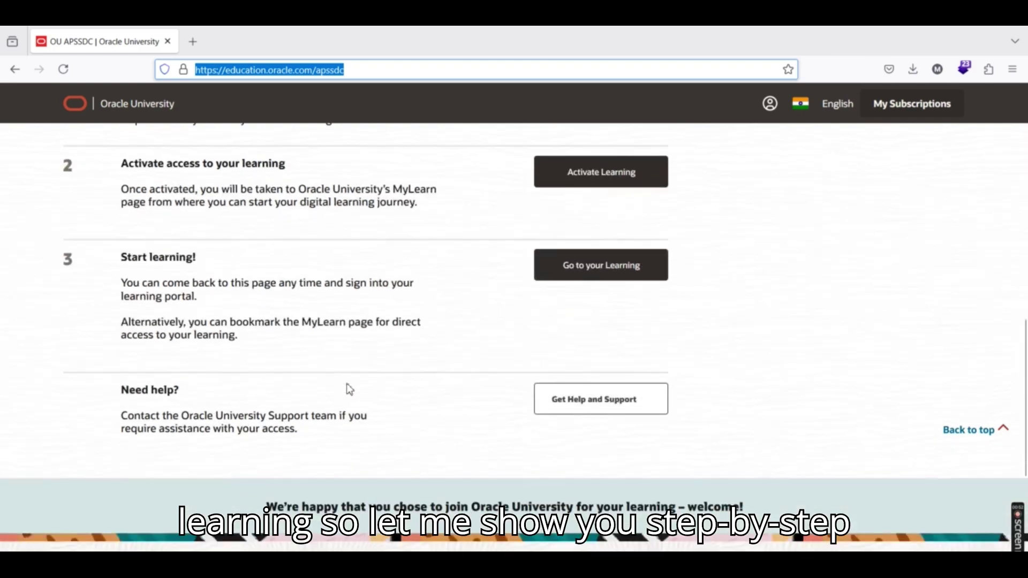
scroll(352, 387, down, 1)
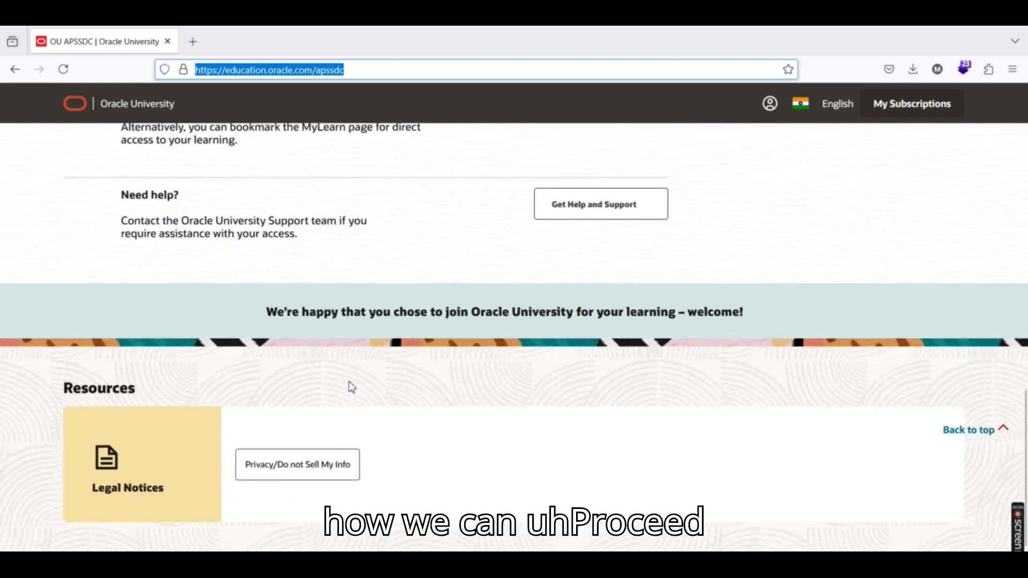
scroll(370, 386, up, 7)
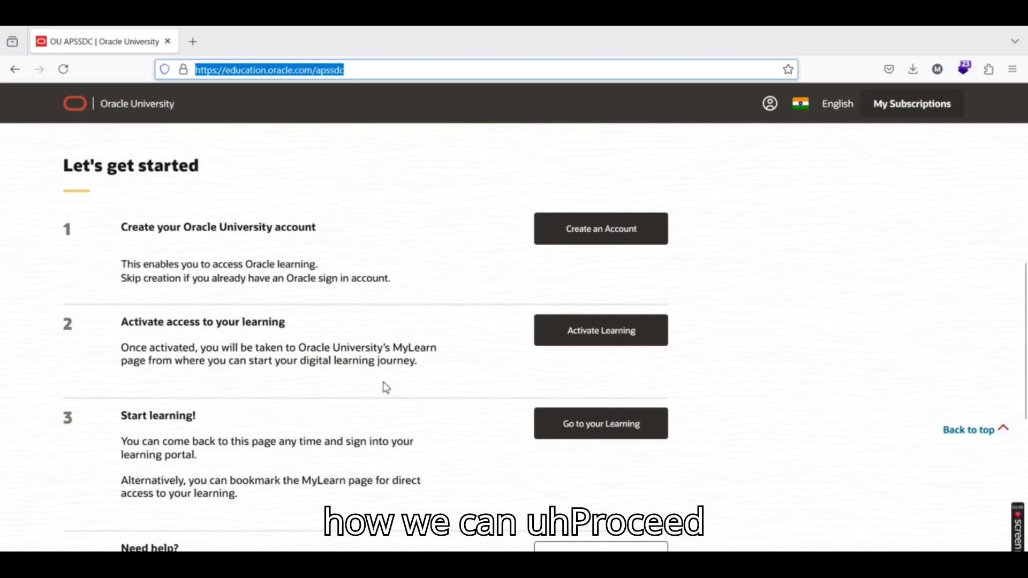
scroll(385, 386, up, 3)
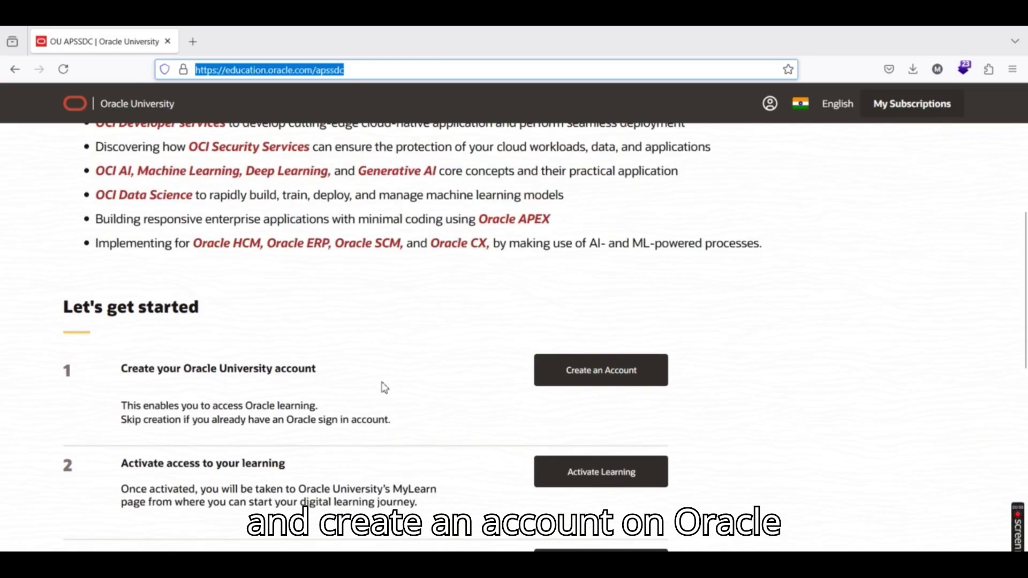
Open the Oracle account registration form and enter the account e-mail address
click(615, 379)
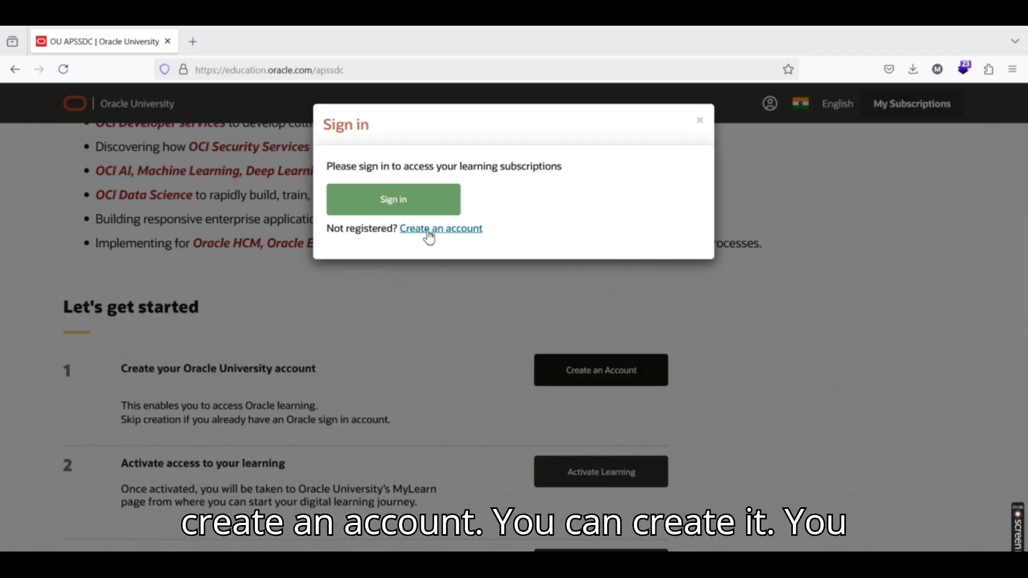
click(429, 238)
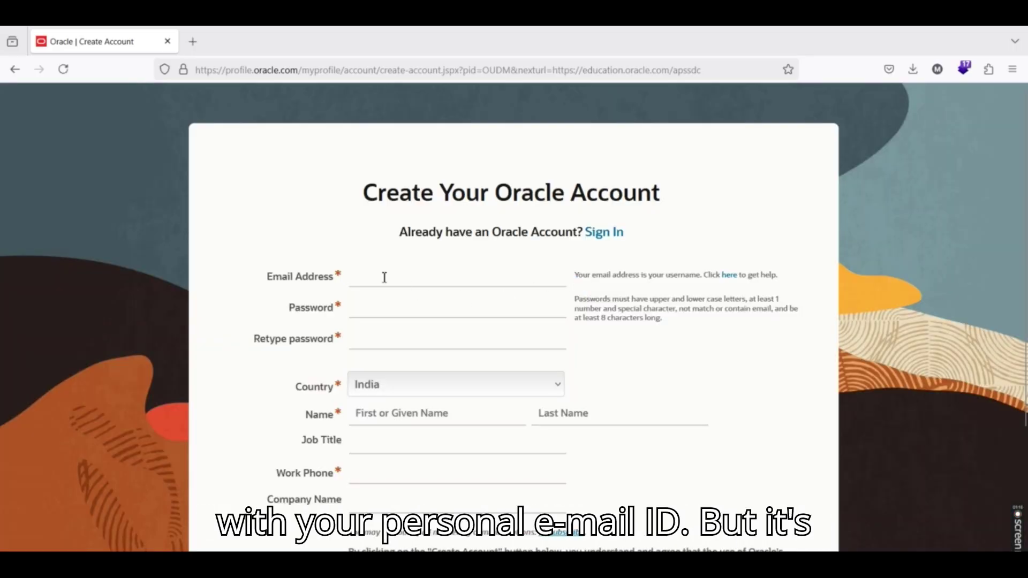
click(385, 278)
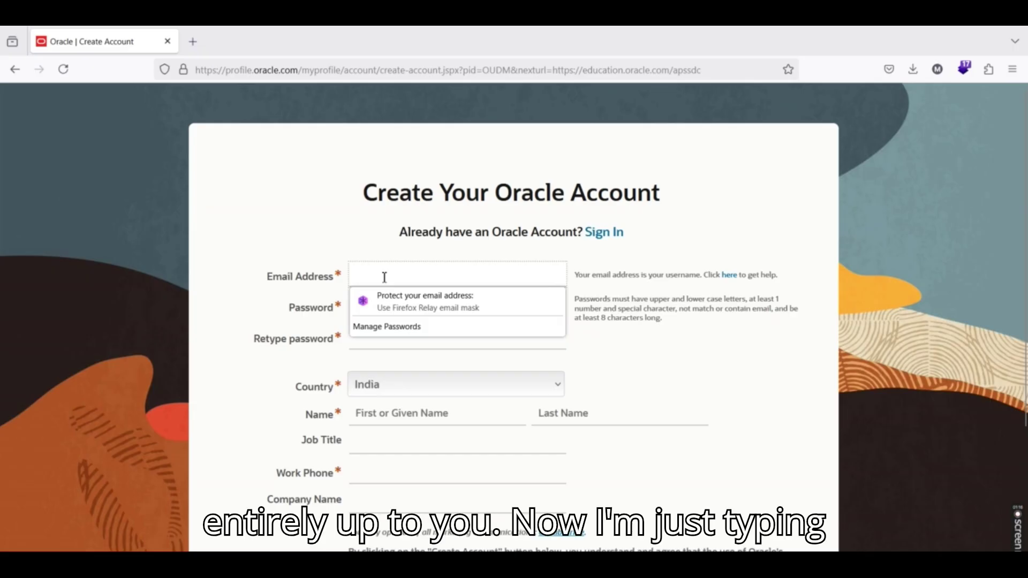
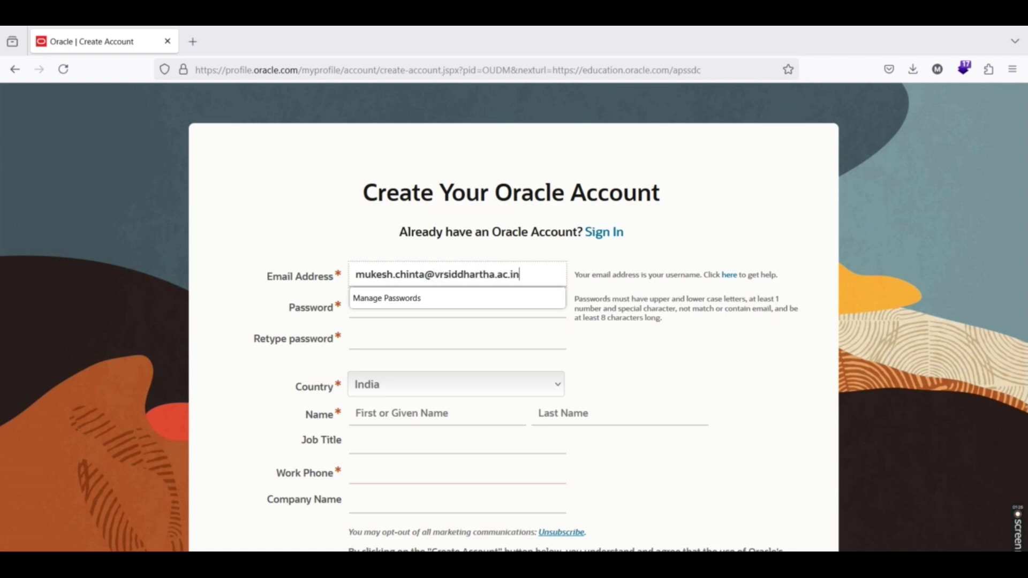
key(Tab)
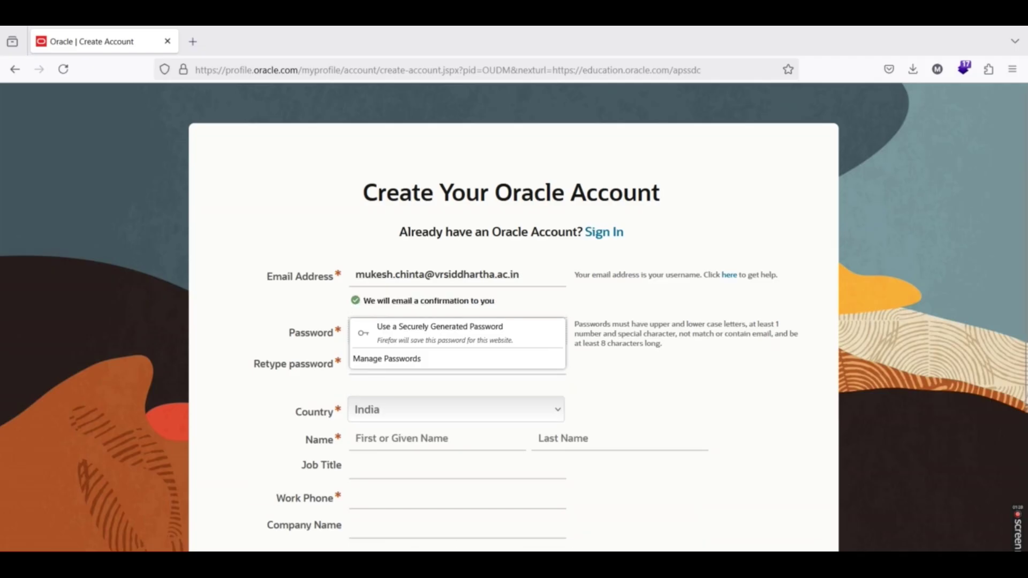
Enter the account password and start retyping it in the confirmation field
click(386, 335)
click(386, 335)
text(•••••••••••••)
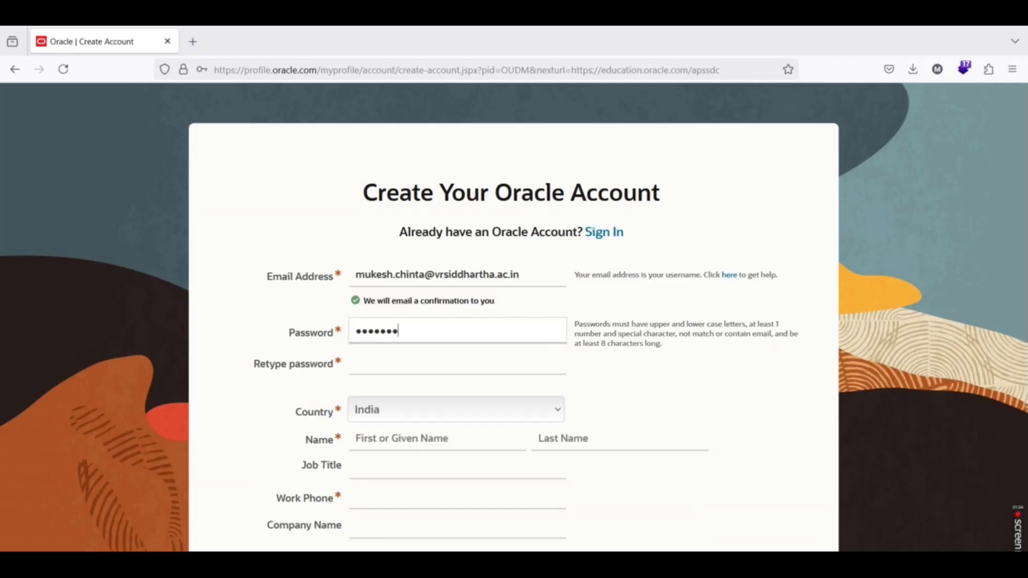
click(376, 365)
text(•••••)
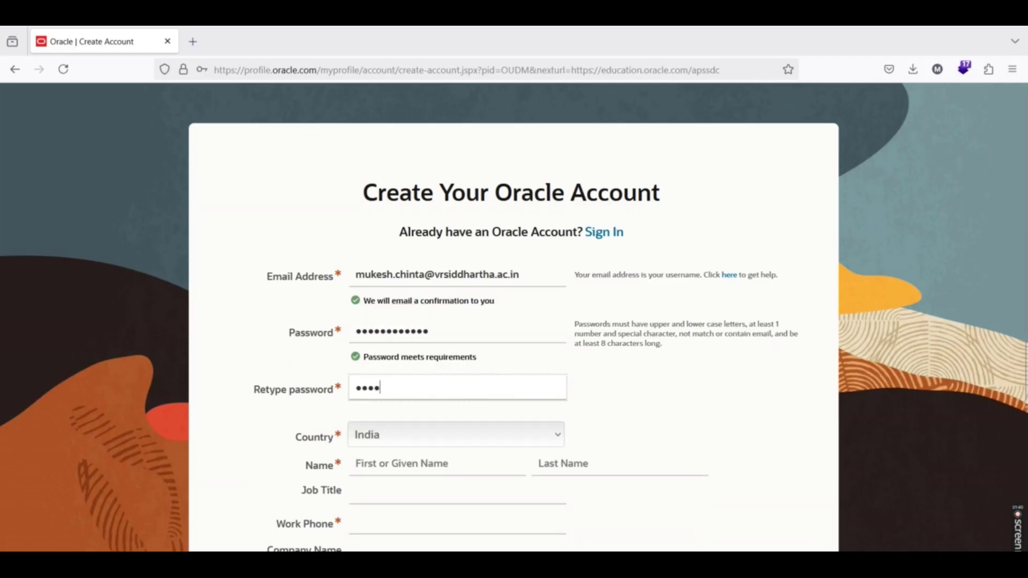
key(BackSpace)
key(BackSpace)
key(BackSpace)
Finish the password confirmation, fill in first and last name, and set job title 'Assistant Professor'
text(••••••••••••)
scroll(402, 394, down, 2)
click(403, 395)
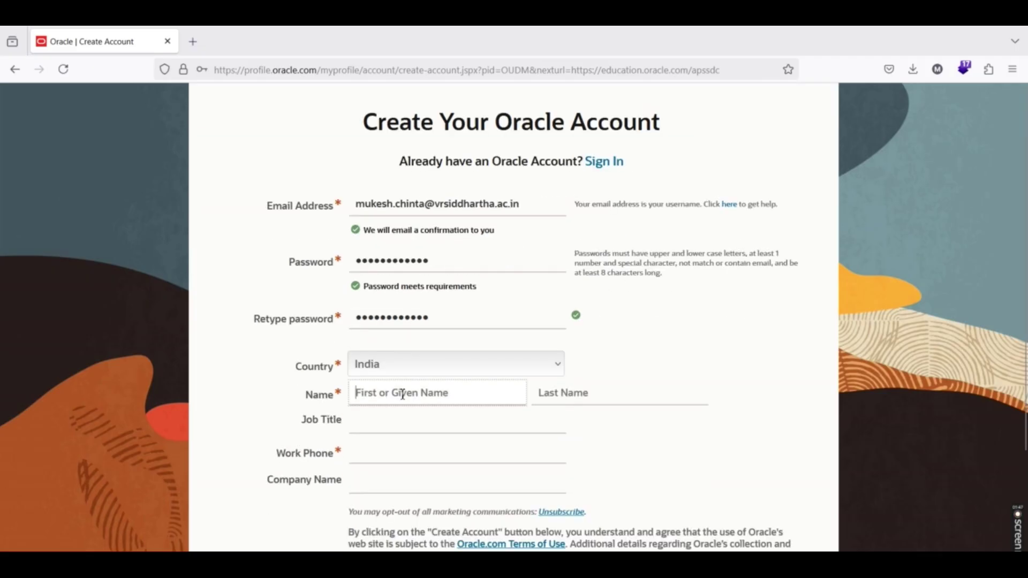
key(Tab)
click(388, 427)
text(As)
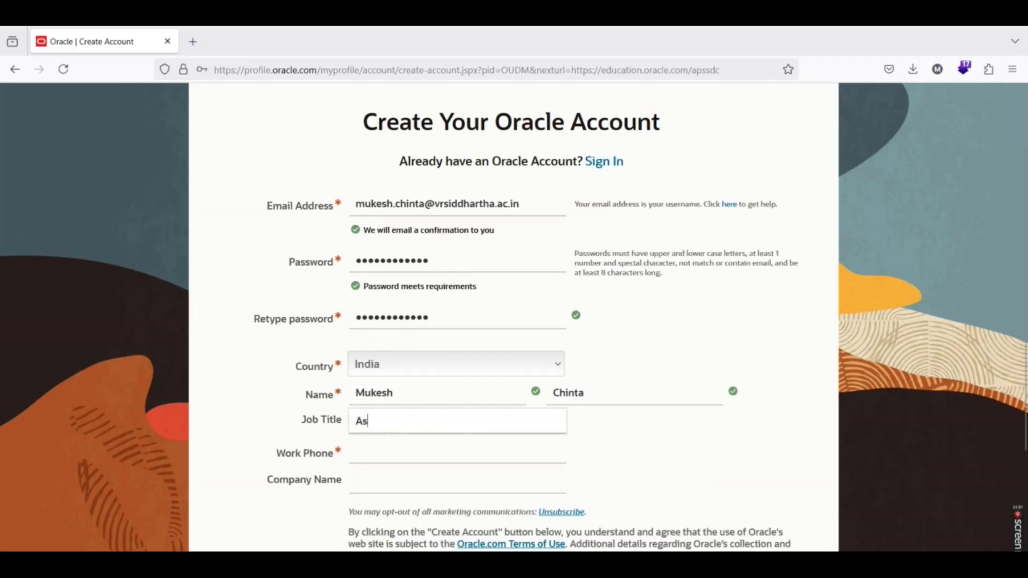
text(sistant Professor)
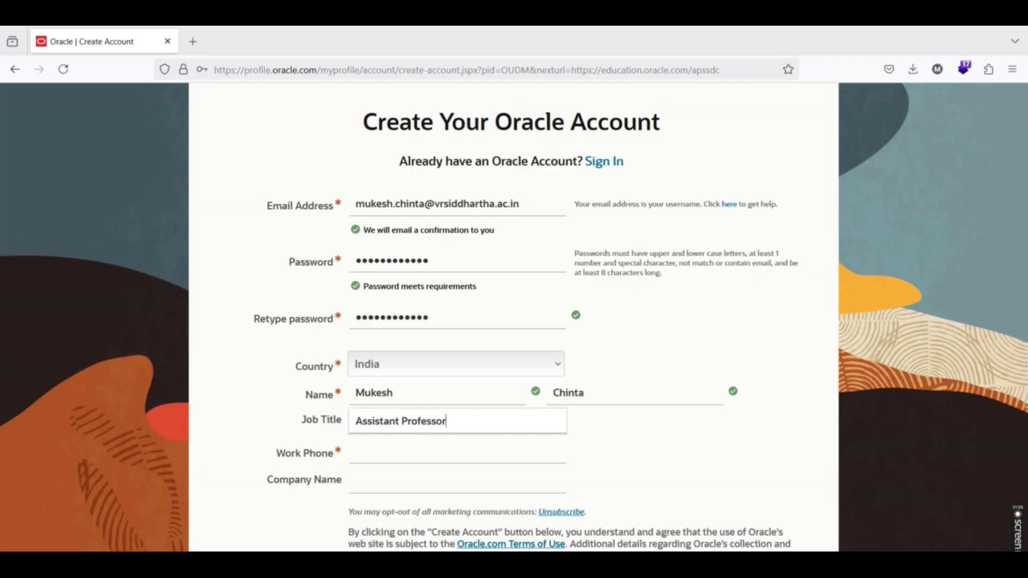
Add the work phone and company 'Siddhartha Academy of Higher Education', then submit without saving the password
click(395, 461)
scroll(395, 461, down, 3)
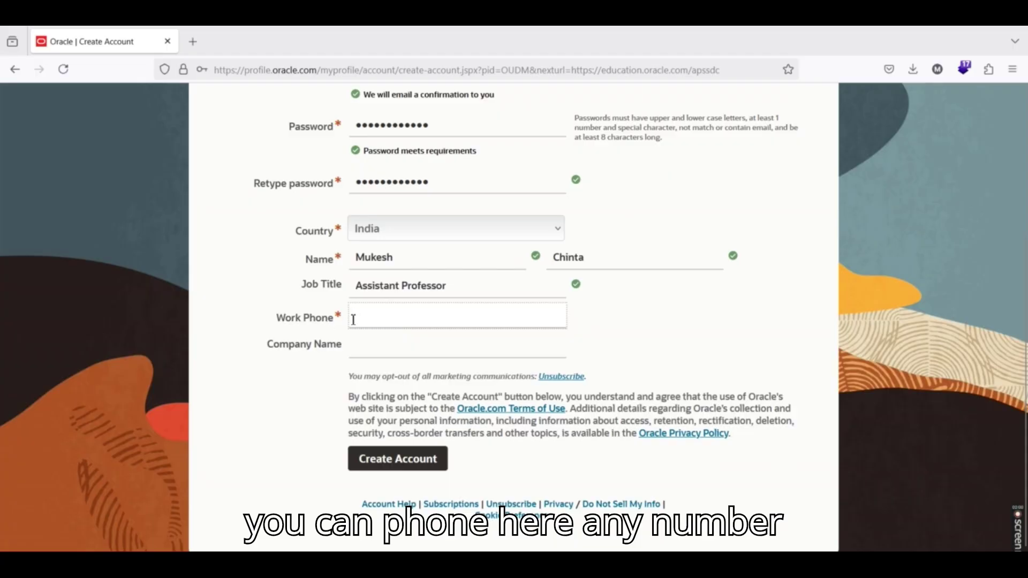
text(80)
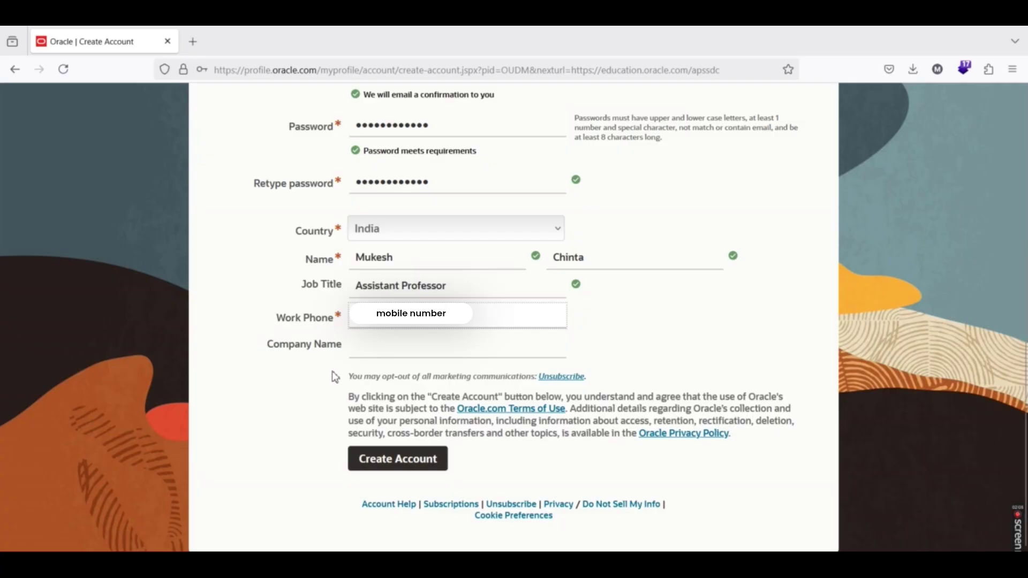
click(391, 345)
text(Siddh)
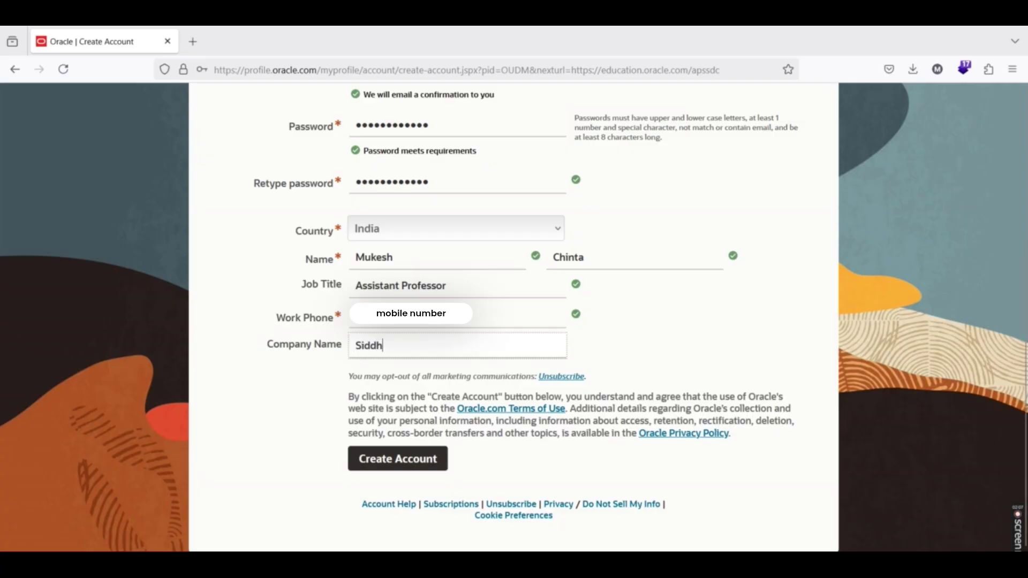
text(artha Academ)
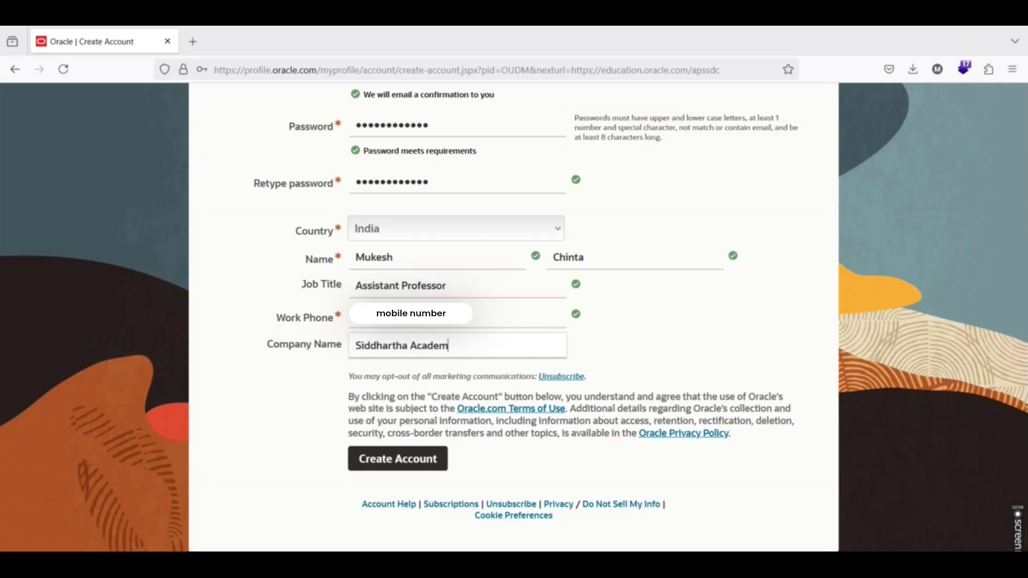
text(y of Higher Education)
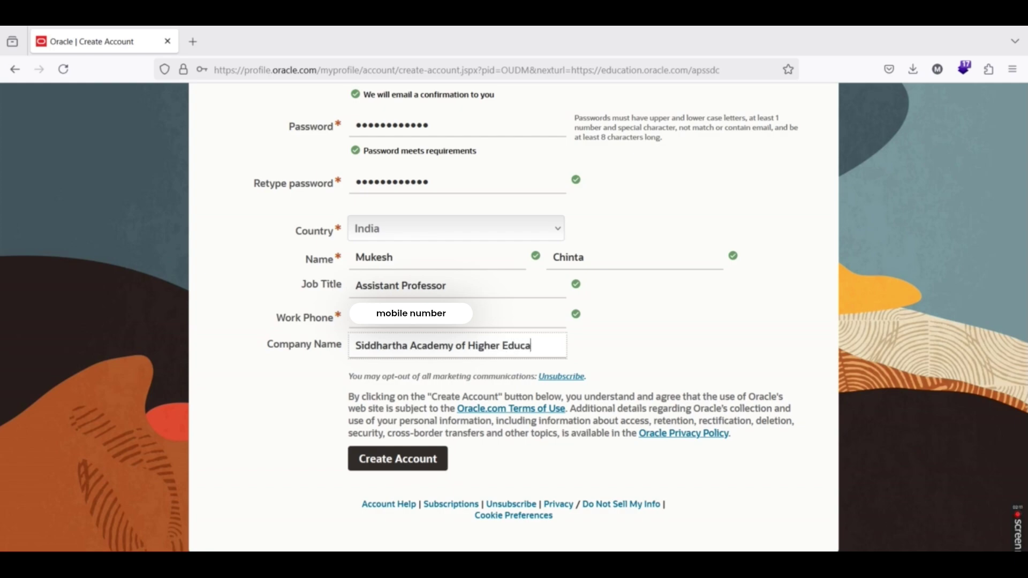
click(395, 462)
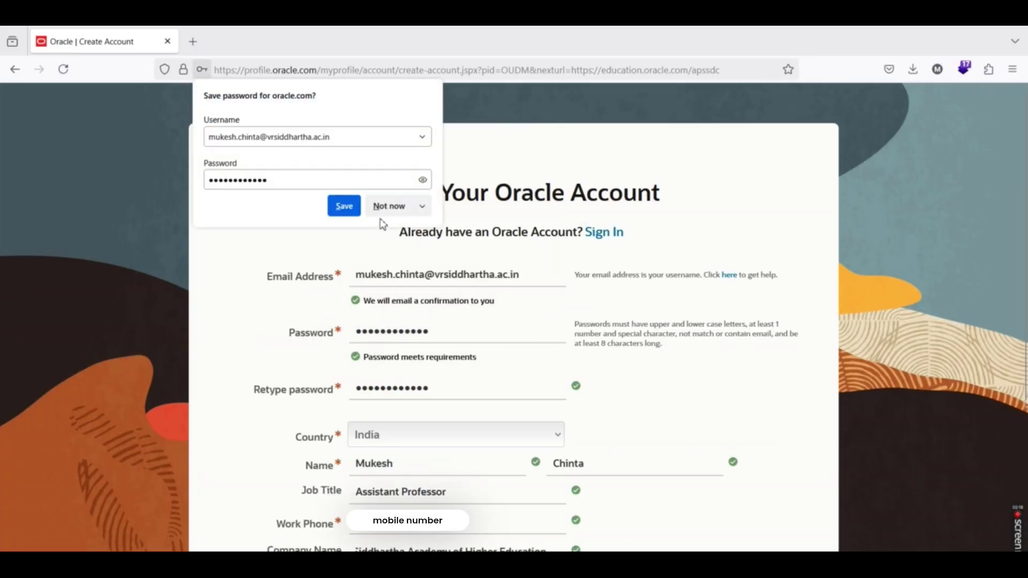
click(392, 207)
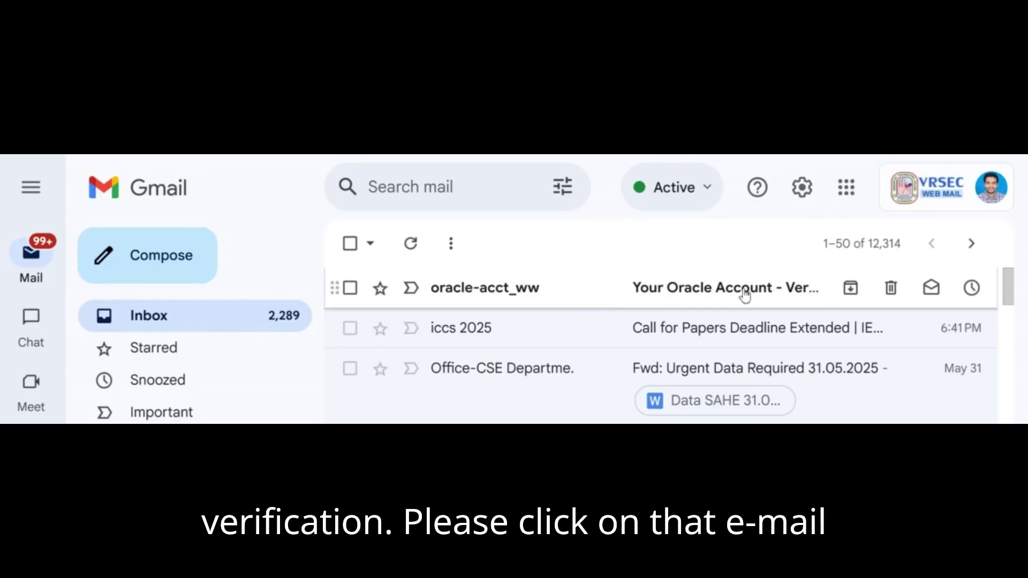
Open the Oracle verification e-mail in Gmail and verify the e-mail address
click(745, 293)
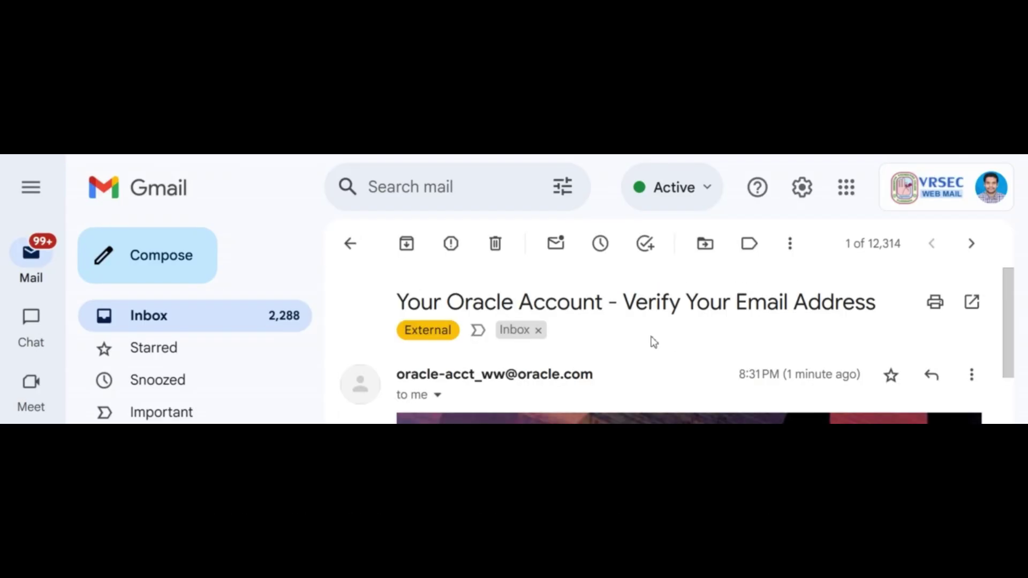
scroll(631, 334, down, 3)
scroll(627, 332, down, 1)
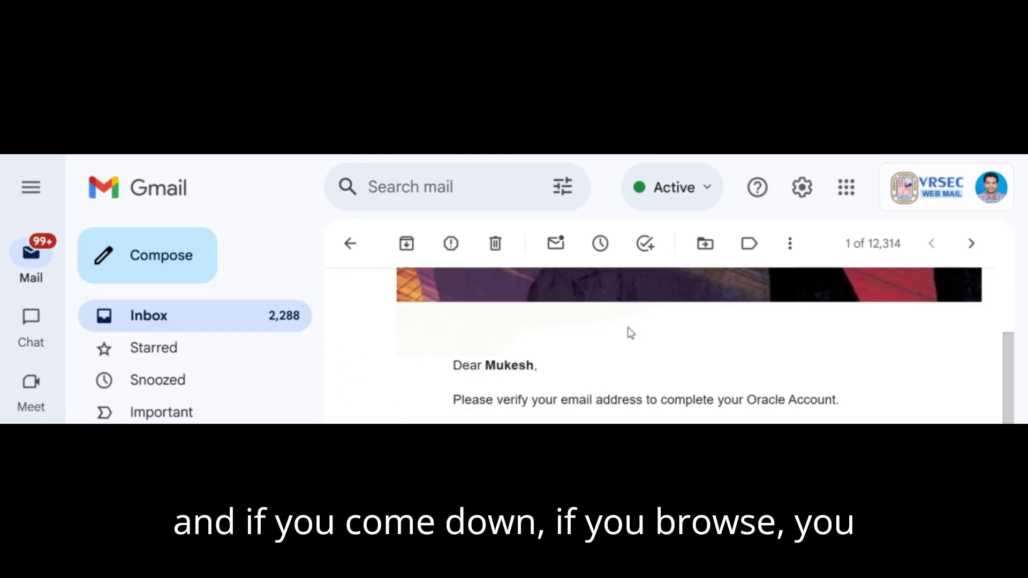
scroll(629, 333, down, 1)
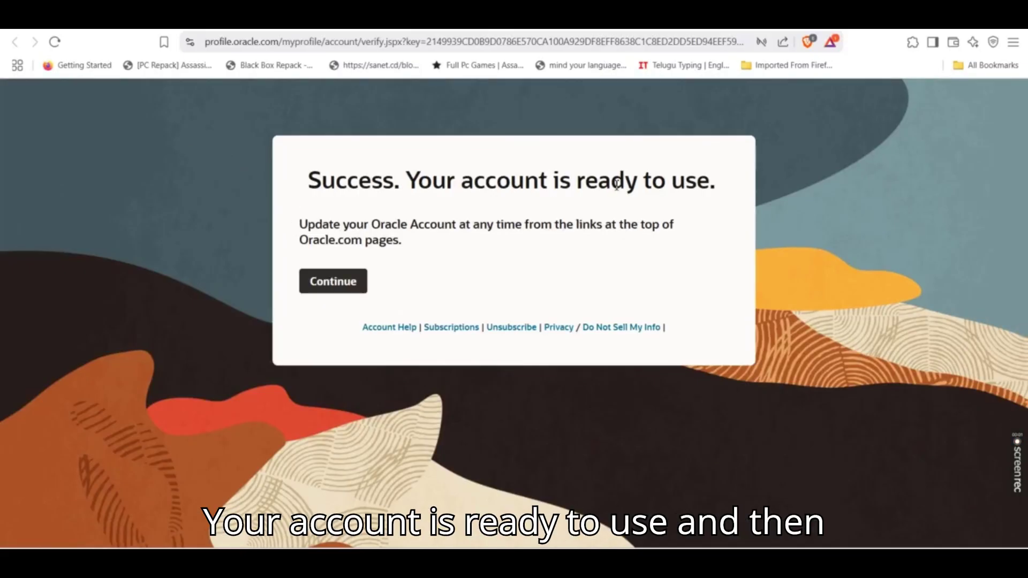
Continue to the Oracle University portal and bring up its sign-in prompt
click(334, 282)
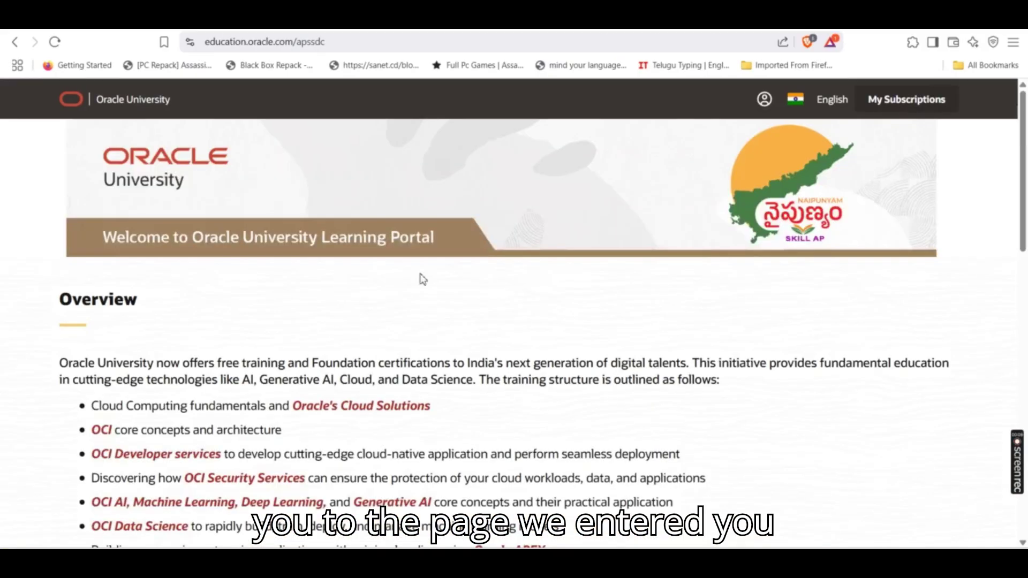
scroll(536, 268, down, 6)
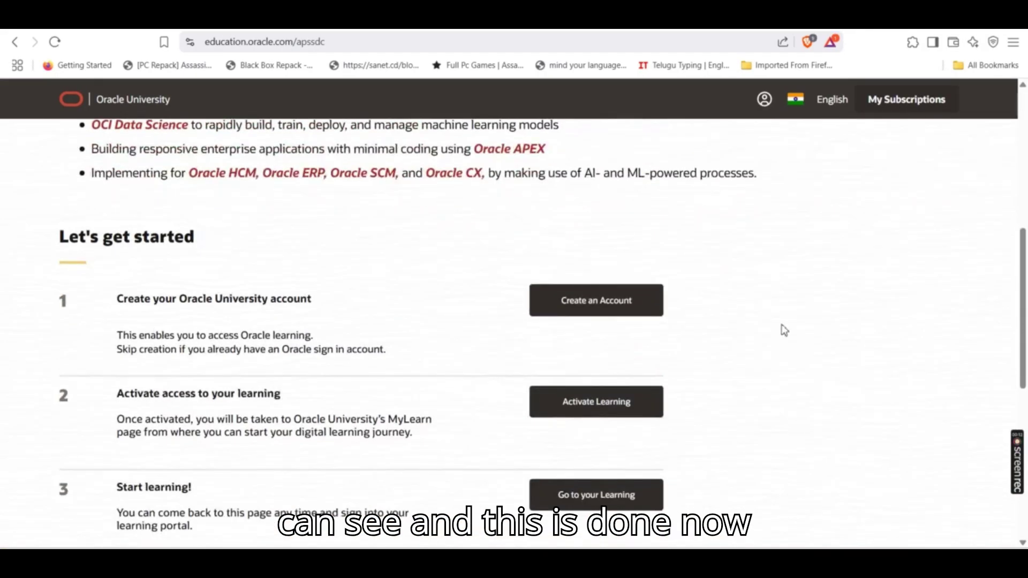
click(605, 315)
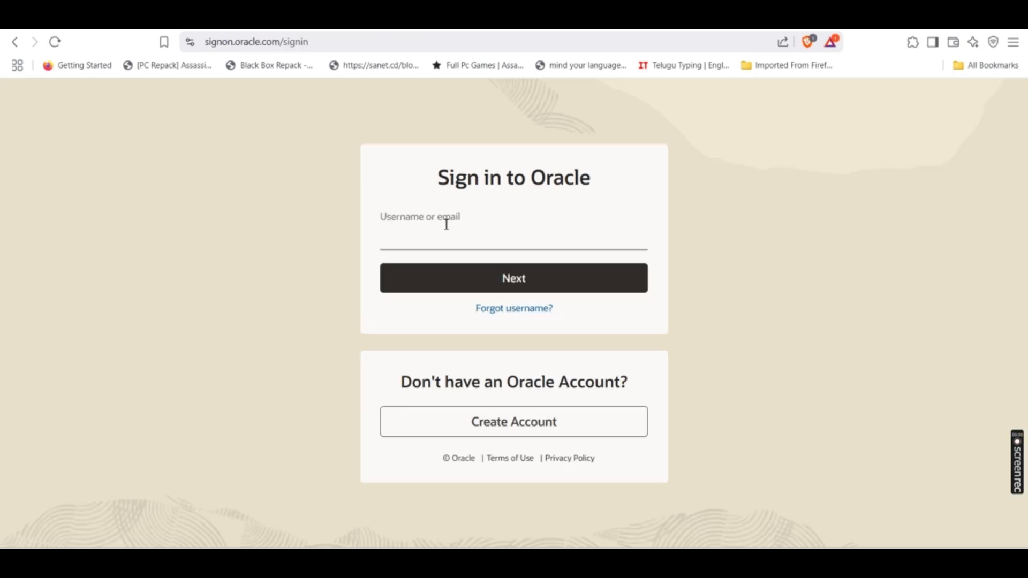
Sign in with the saved account e-mail and password, saving the password in the browser
click(436, 235)
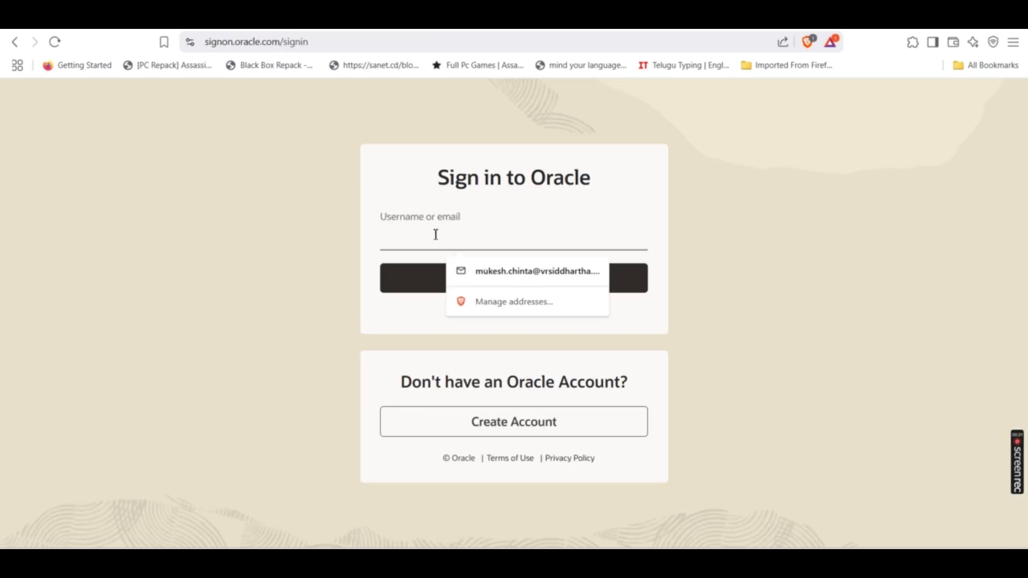
click(528, 272)
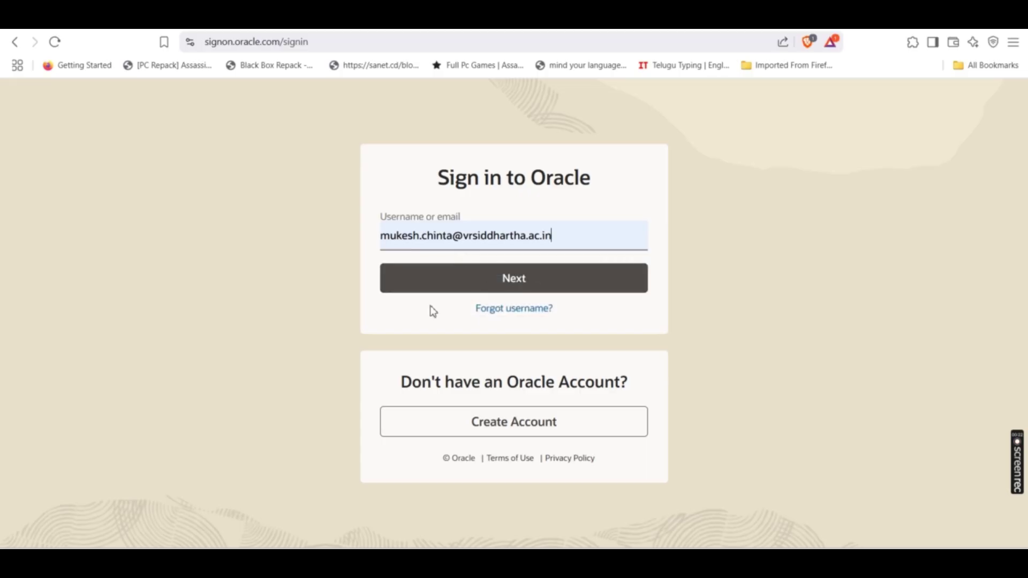
click(502, 282)
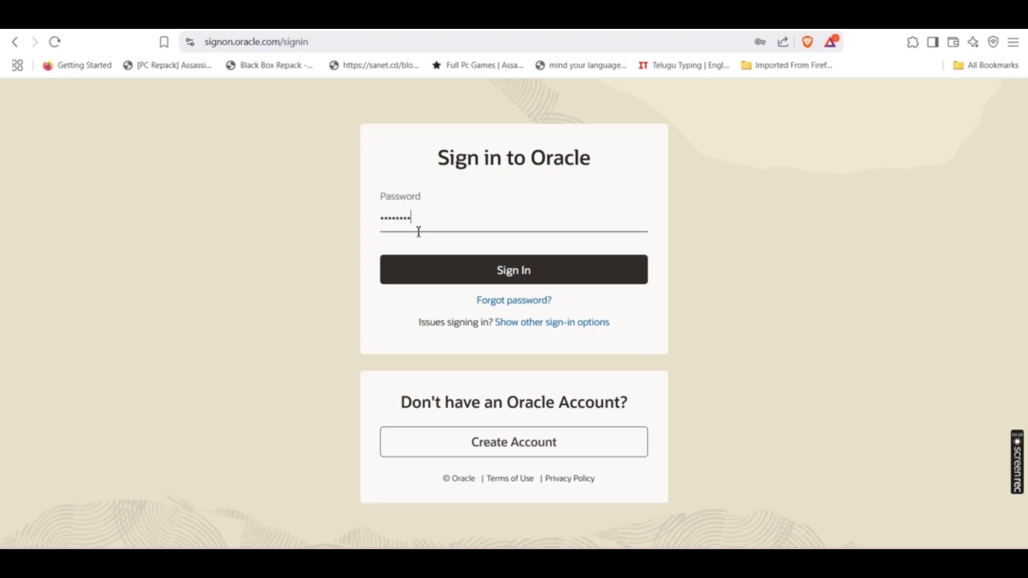
click(489, 276)
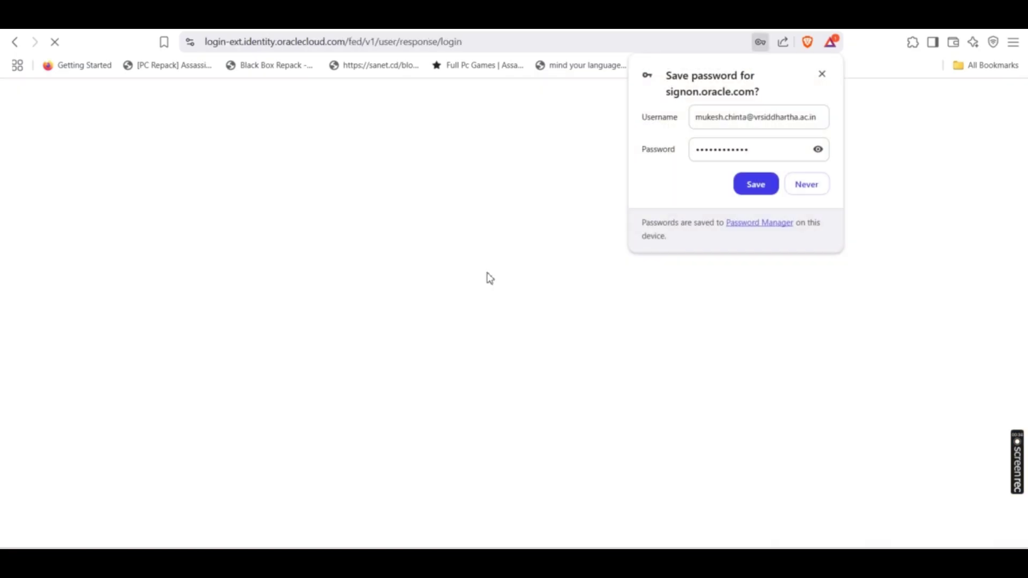
click(770, 186)
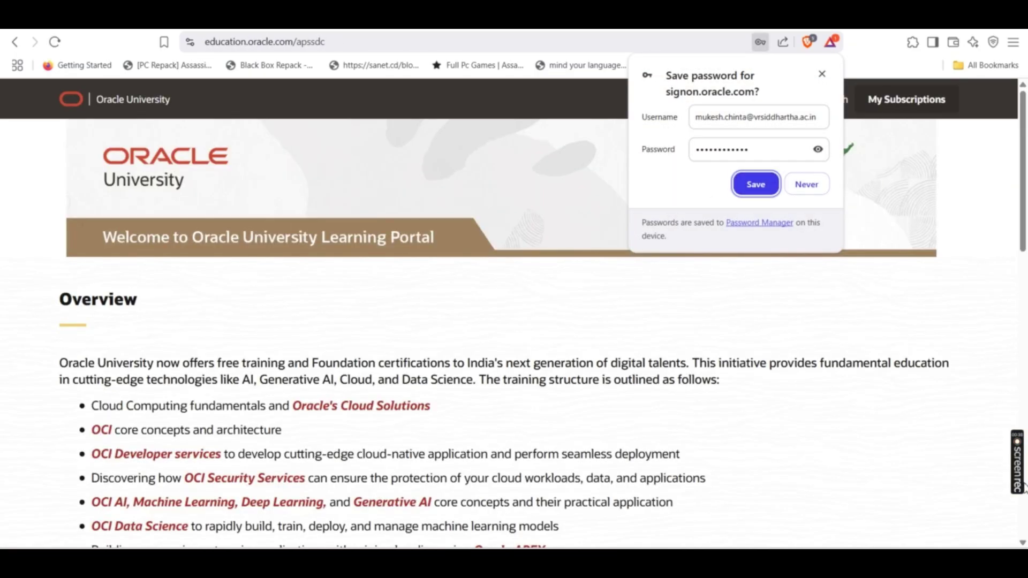
Dismiss the save-password popup and choose Activate Learning under Let's get started
click(823, 74)
scroll(544, 365, down, 5)
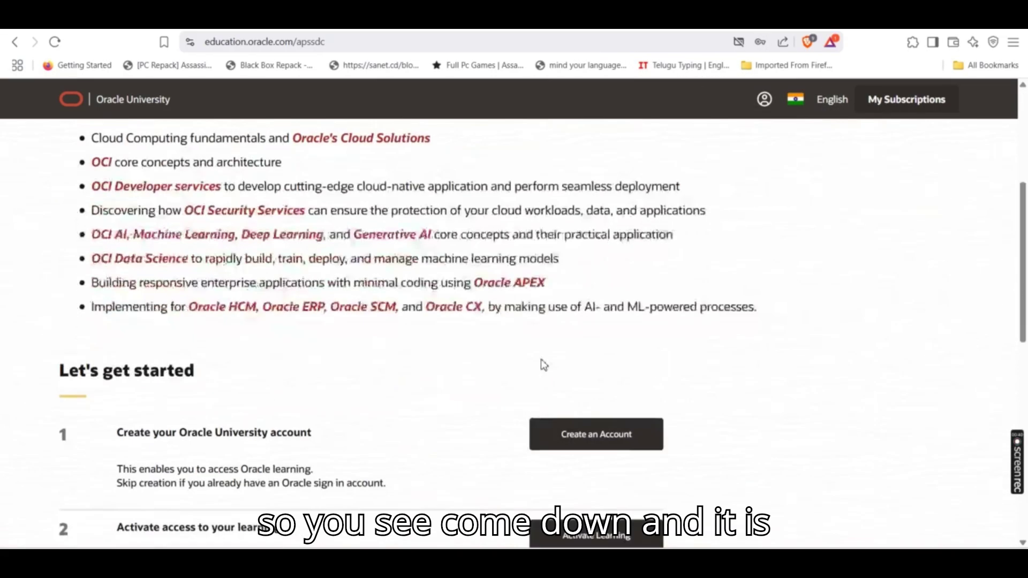
scroll(544, 365, down, 3)
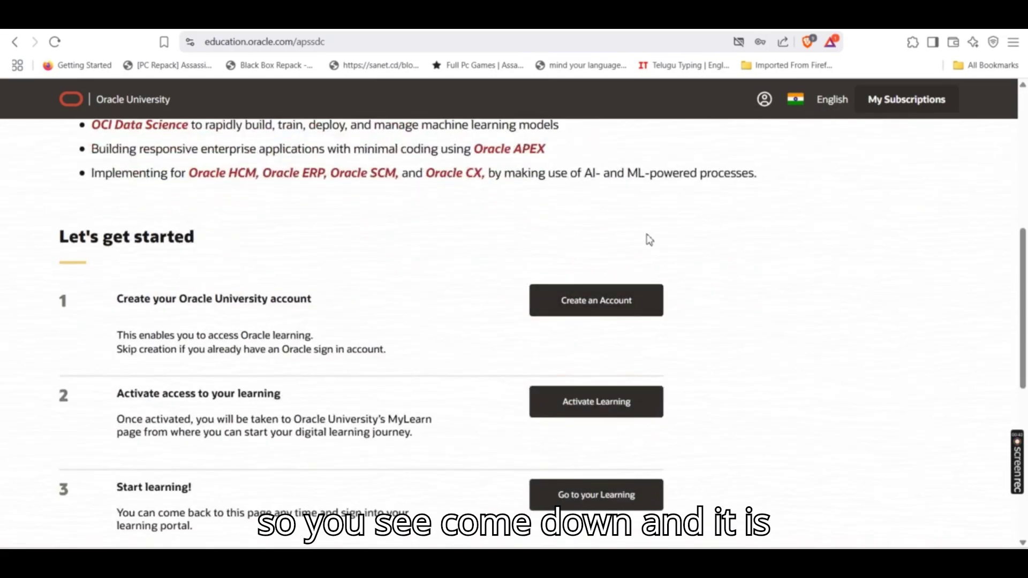
click(584, 403)
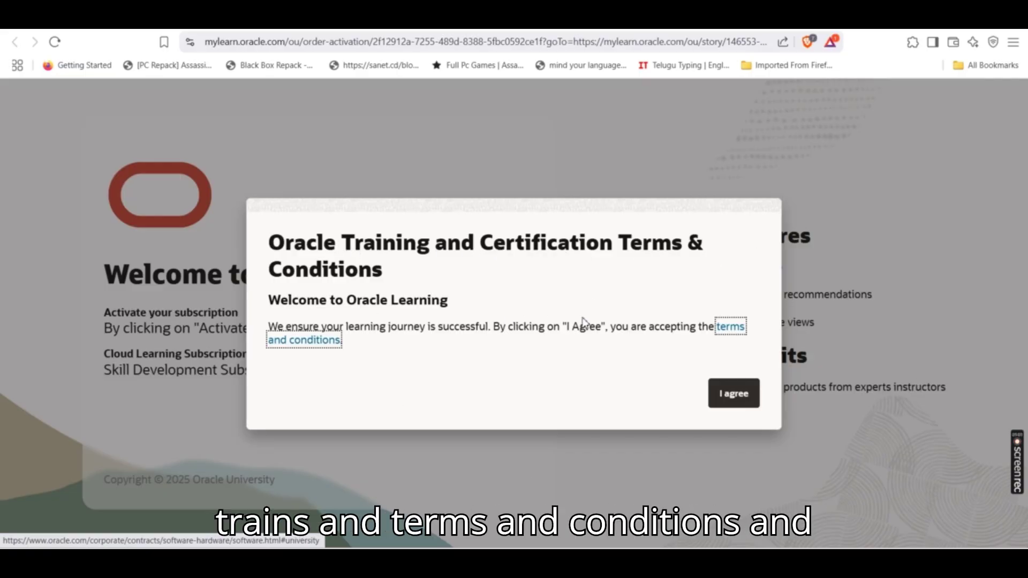
Agree to the Oracle Training and Certification terms and activate the Skill Development Subscription
click(734, 399)
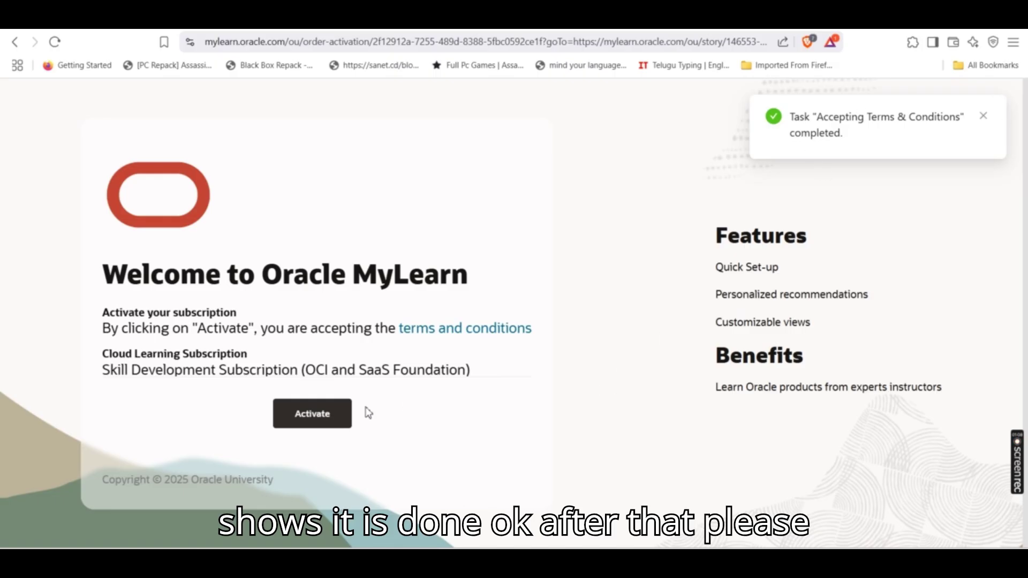
click(313, 414)
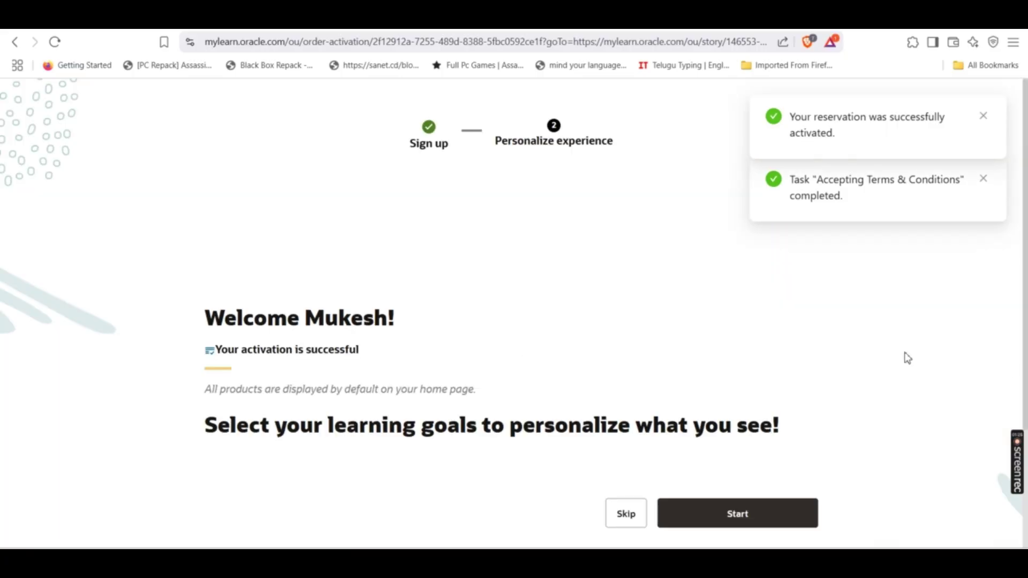
Start personalization, close the Products list without picking any, and skip interests and goals
scroll(787, 482, down, 1)
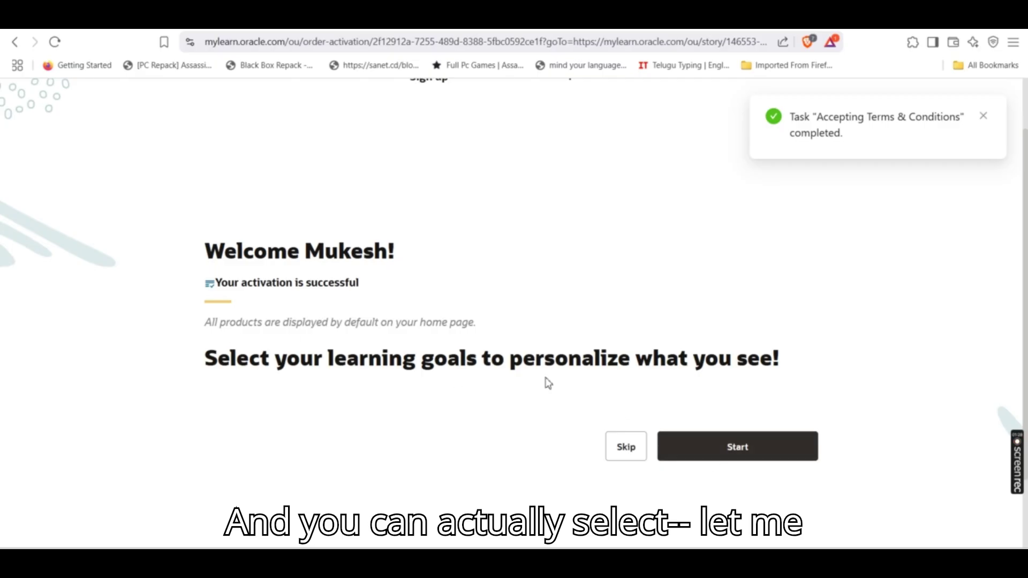
click(748, 454)
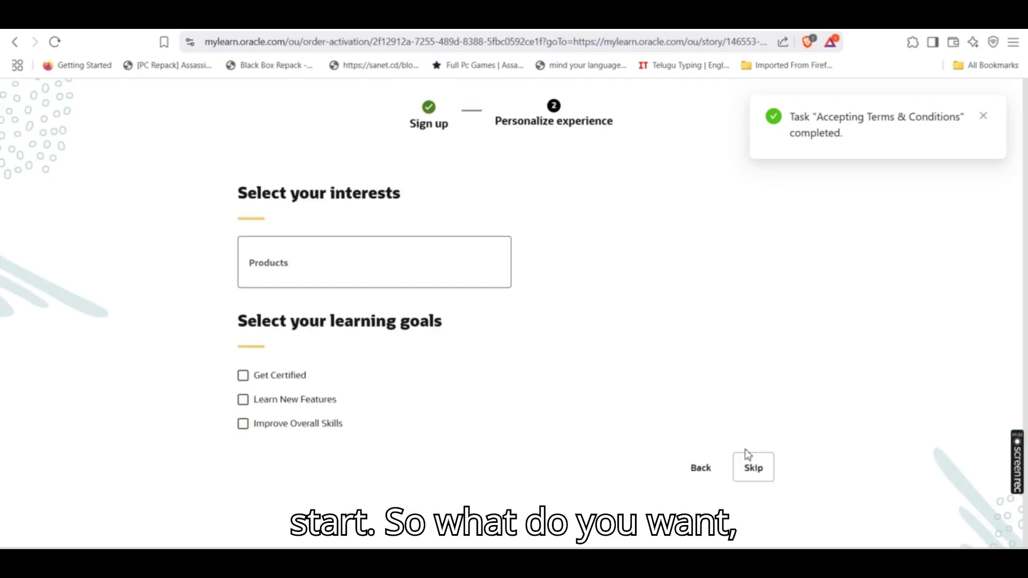
click(272, 257)
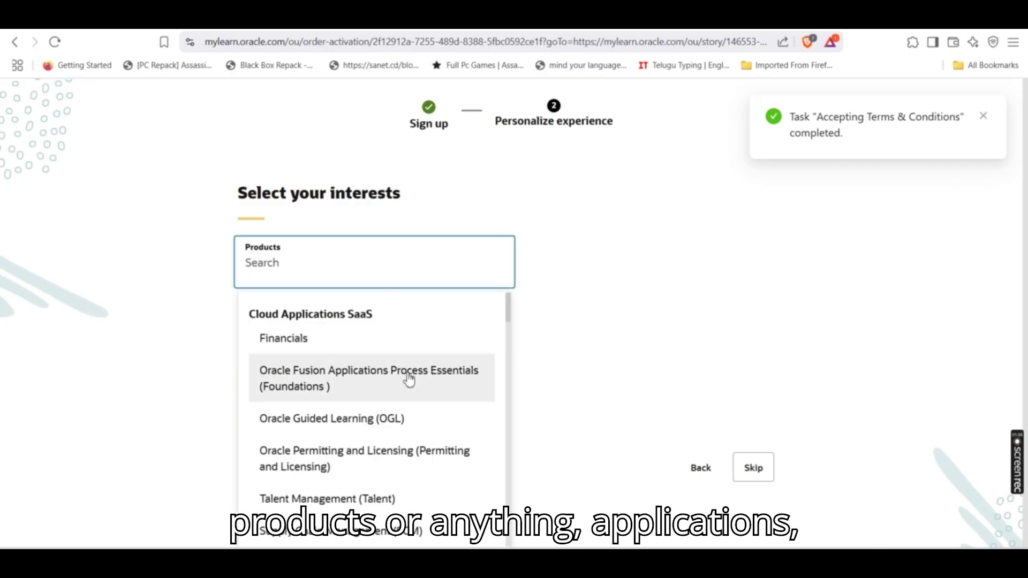
scroll(397, 364, down, 4)
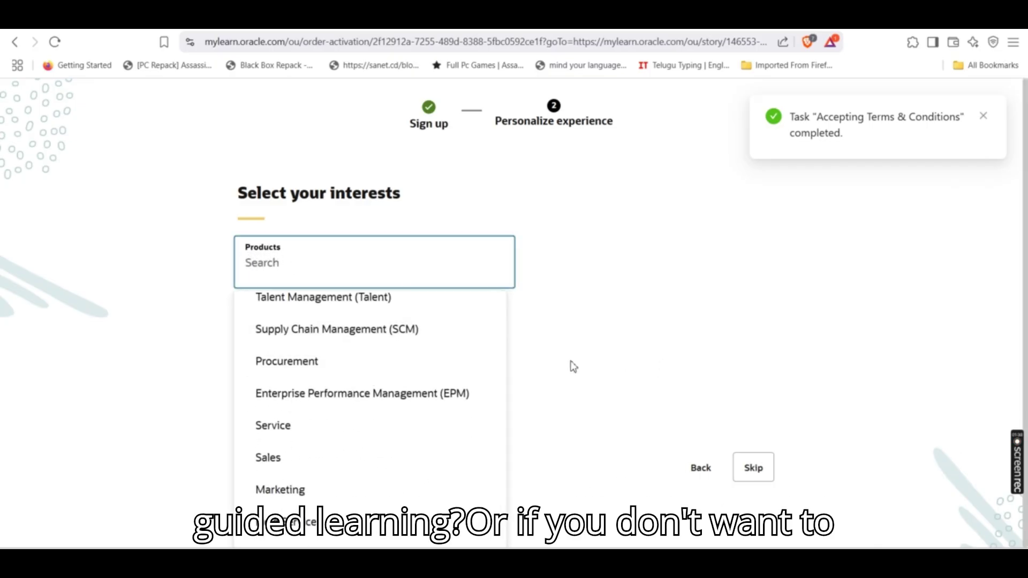
click(643, 346)
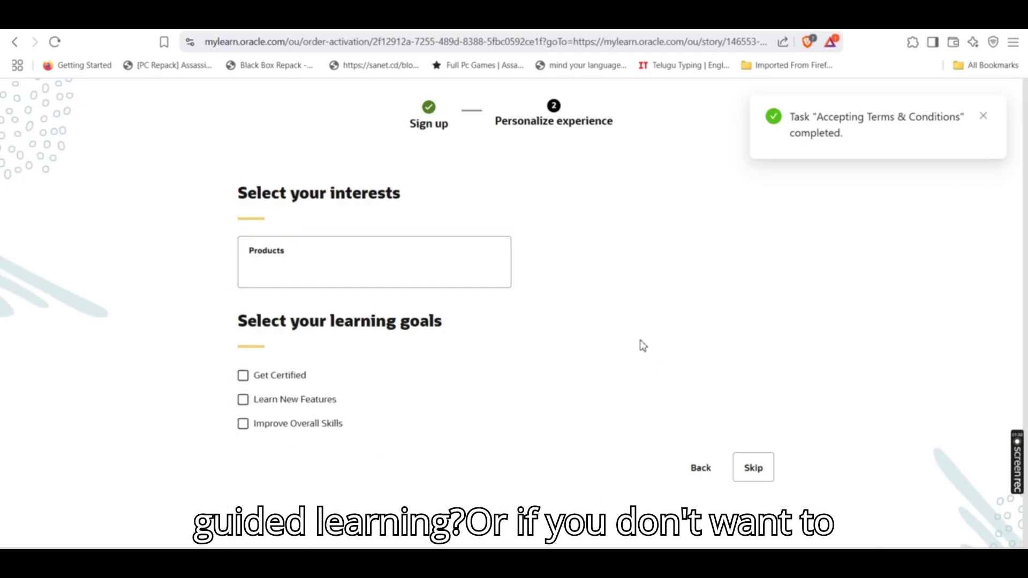
click(764, 472)
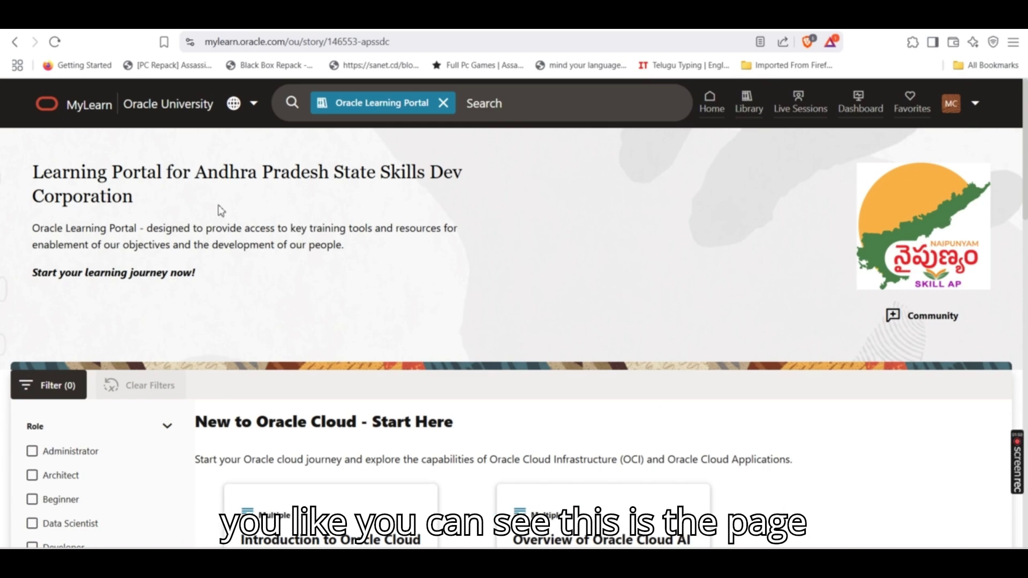
Scroll through the APSSDC portal's course catalog
scroll(536, 222, down, 5)
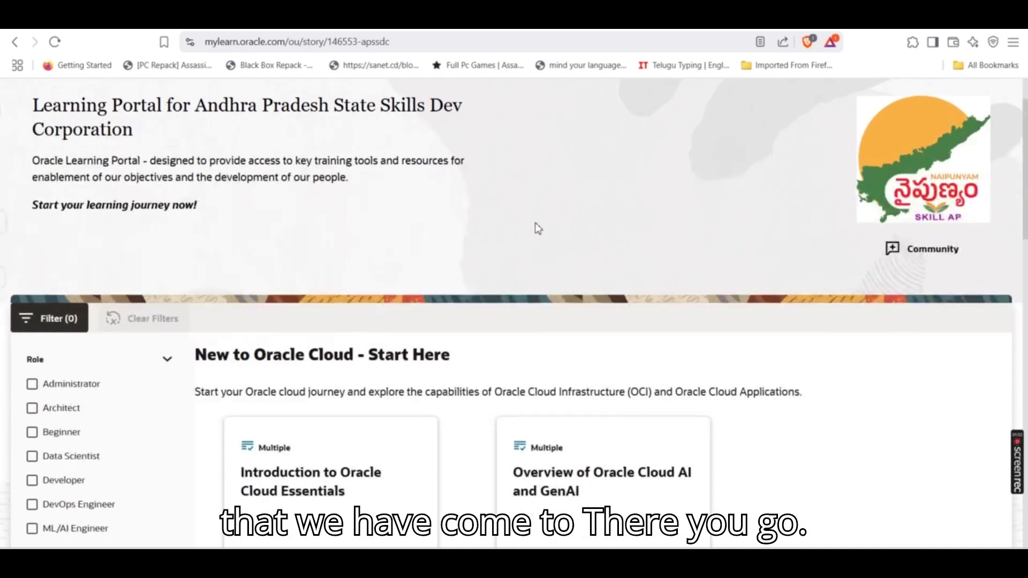
scroll(471, 300, down, 3)
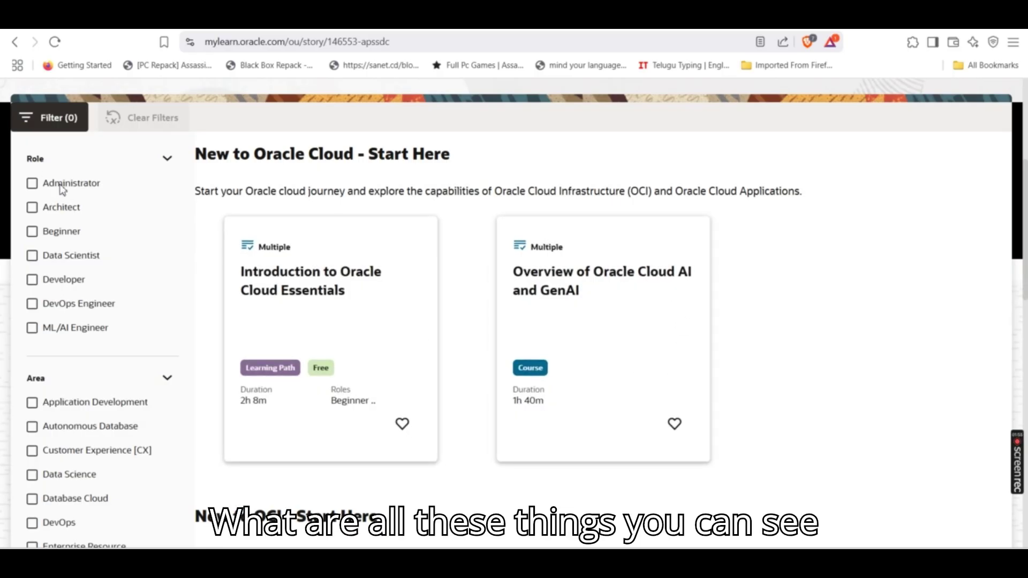
scroll(79, 310, down, 4)
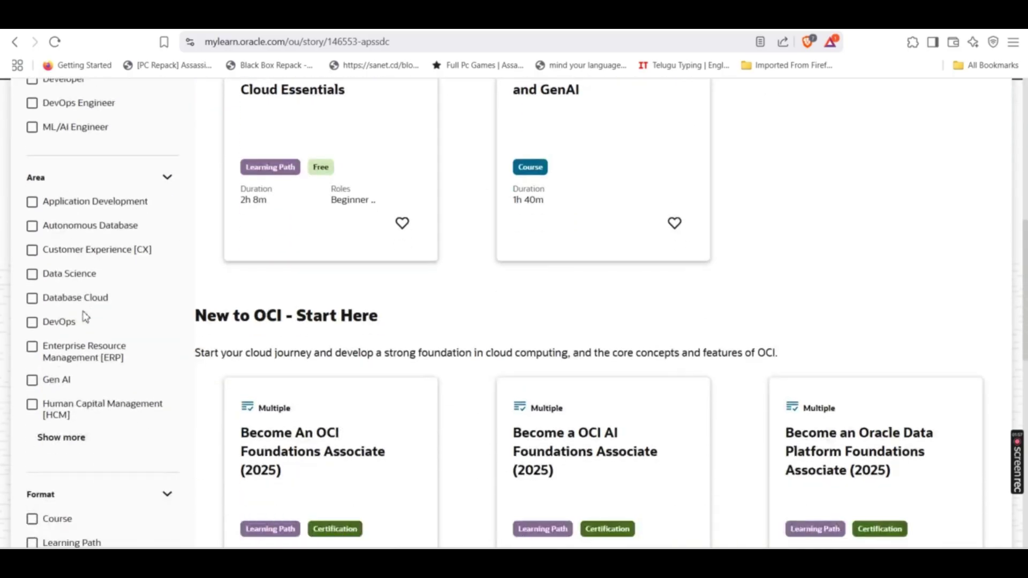
scroll(86, 318, down, 2)
scroll(316, 308, down, 1)
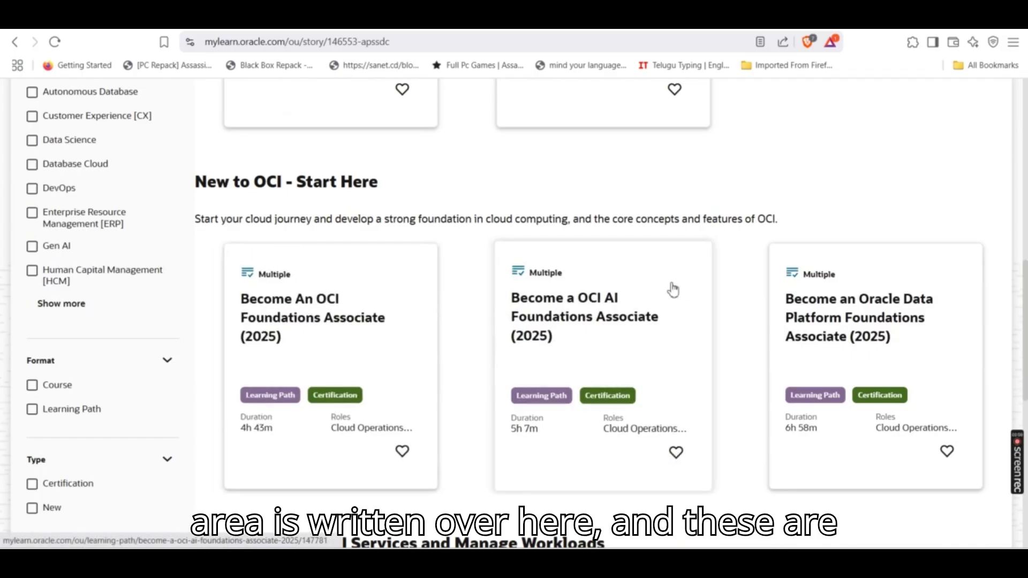
scroll(484, 300, up, 4)
scroll(428, 282, up, 2)
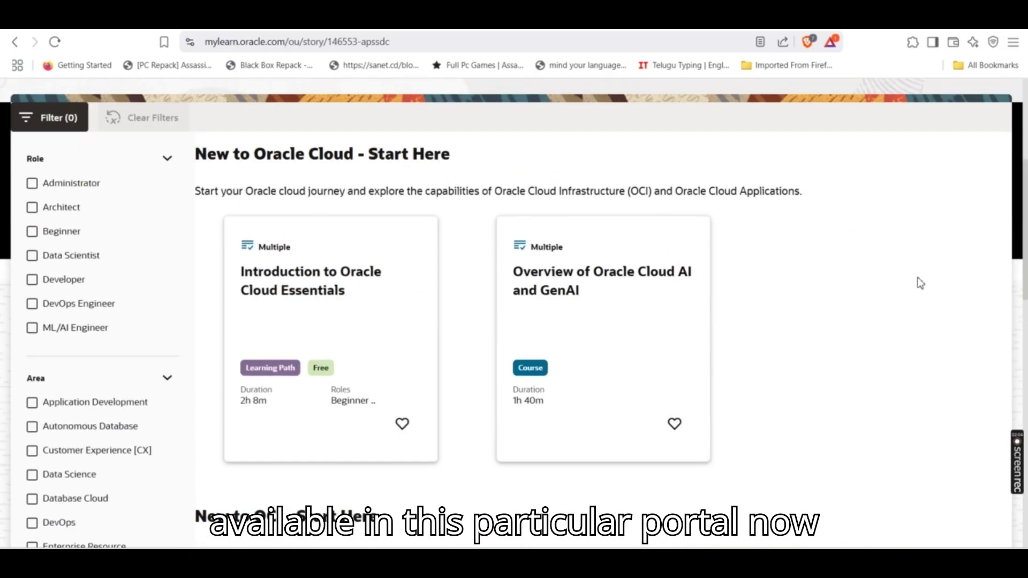
scroll(833, 271, up, 5)
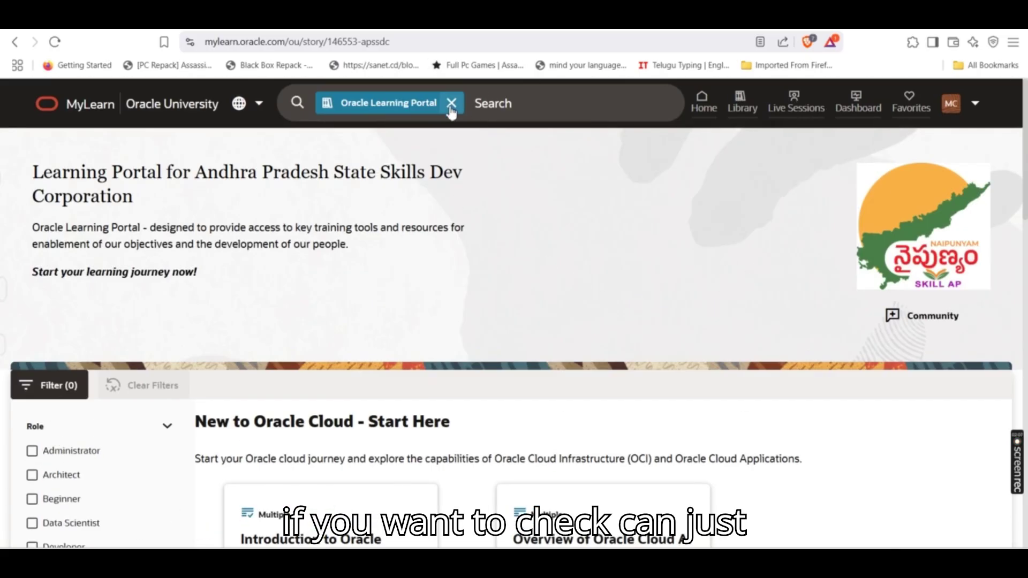
Remove the Oracle Learning Portal search scope and browse sections like New to OCI and AI/ML
click(452, 103)
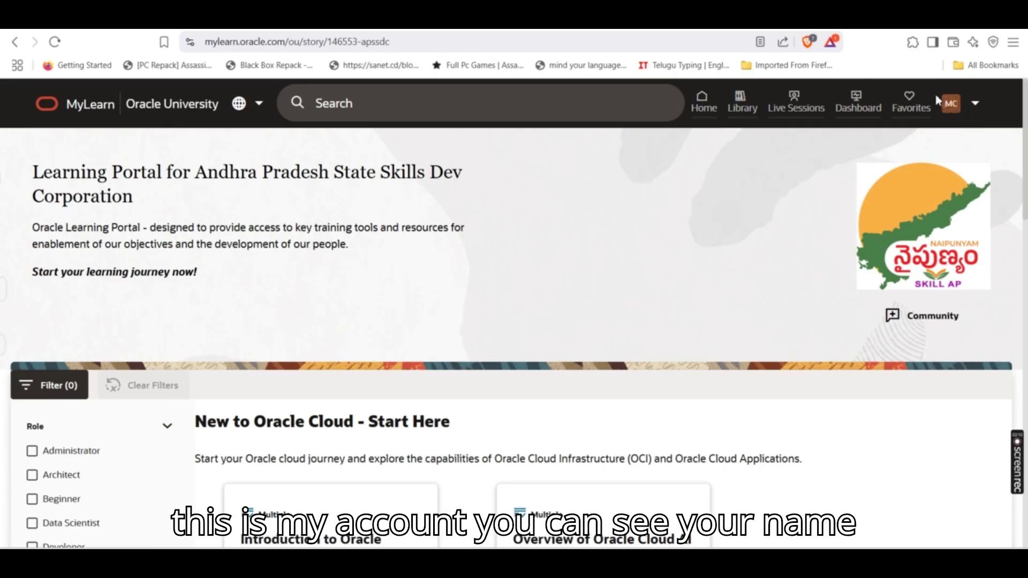
scroll(721, 296, down, 5)
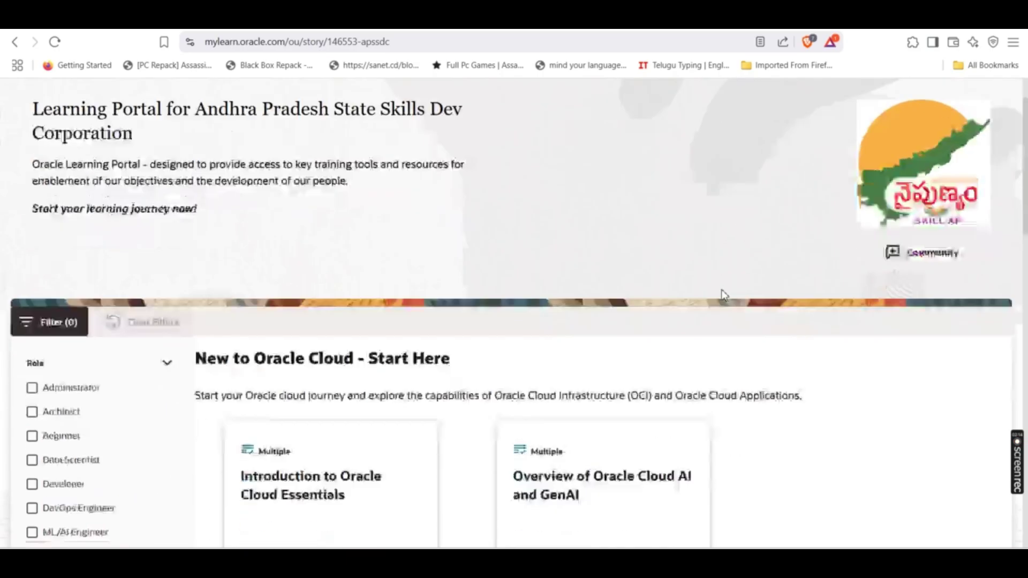
scroll(738, 329, down, 3)
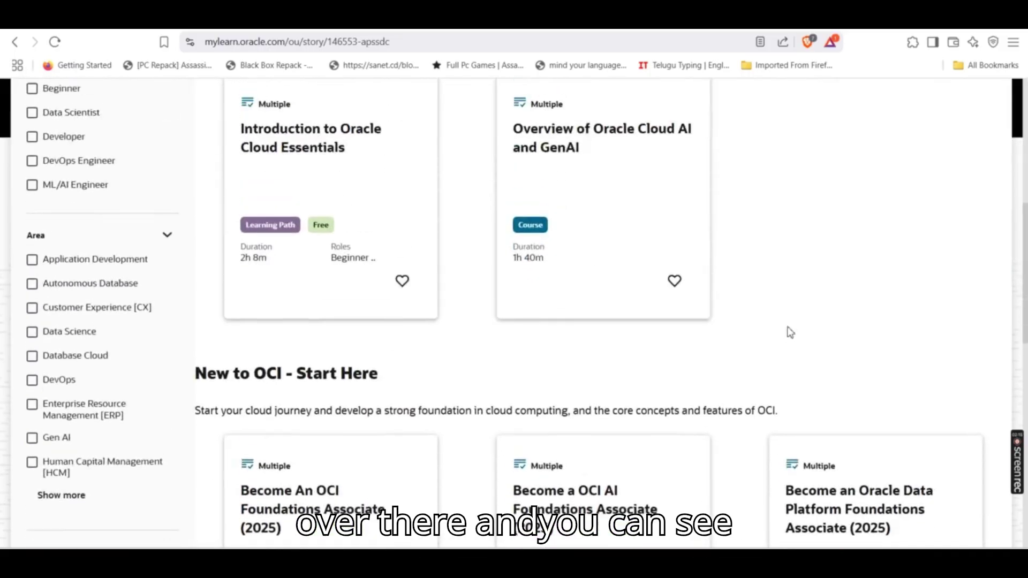
scroll(788, 333, down, 2)
scroll(840, 325, down, 11)
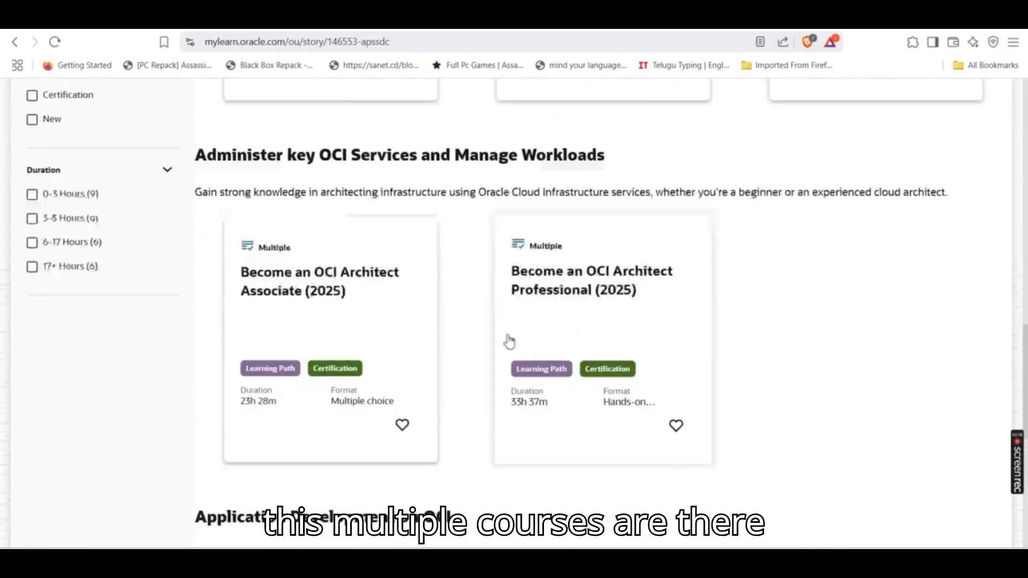
scroll(348, 269, down, 3)
scroll(508, 262, up, 1)
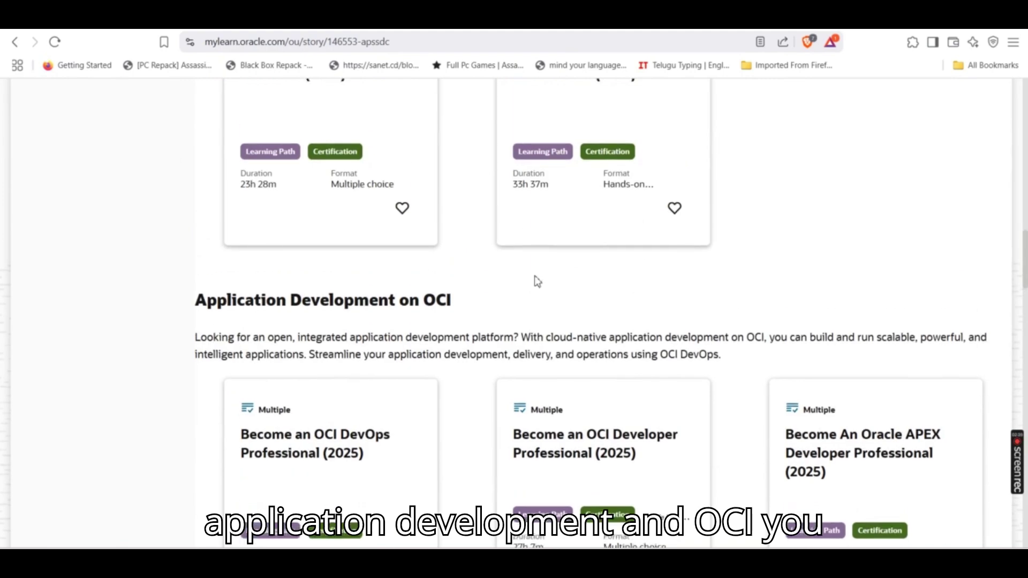
scroll(546, 295, down, 1)
scroll(559, 309, down, 2)
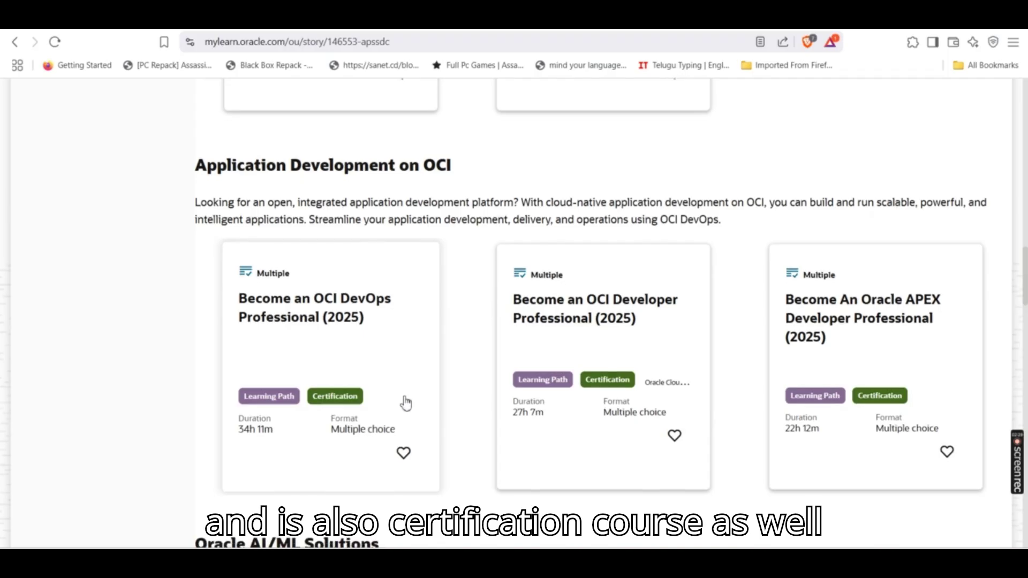
scroll(429, 394, down, 1)
scroll(444, 387, down, 4)
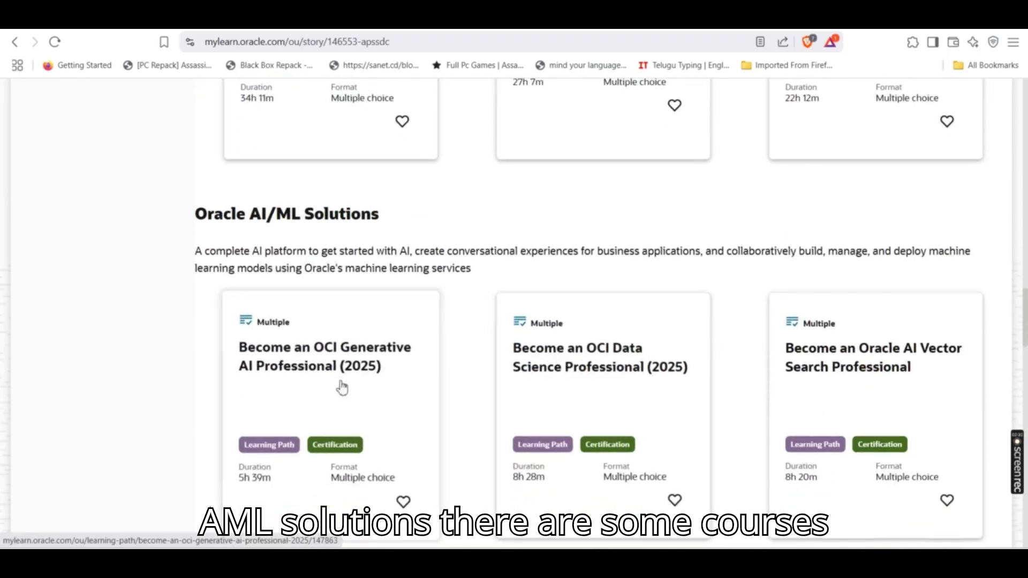
scroll(488, 348, up, 10)
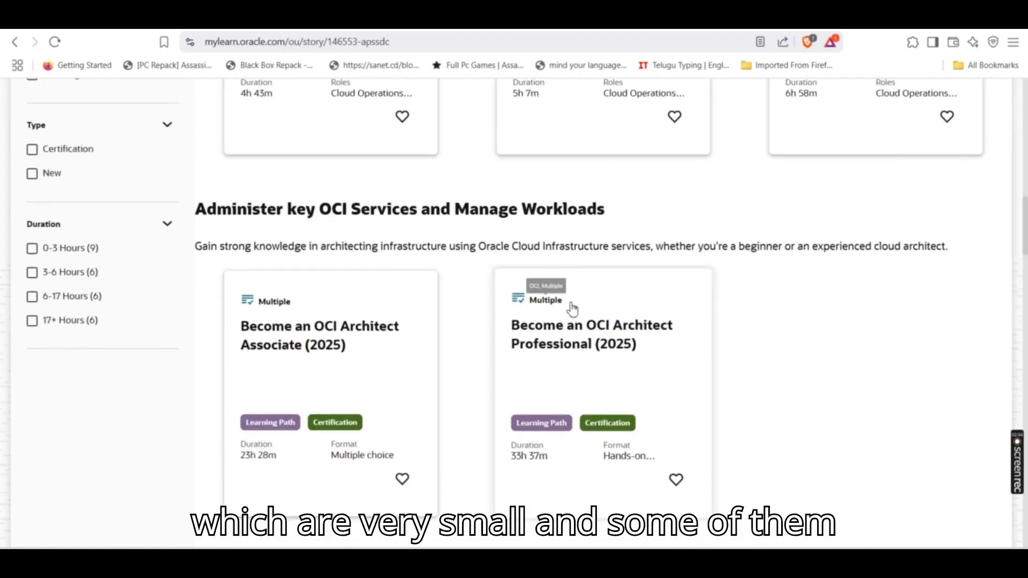
scroll(664, 312, up, 2)
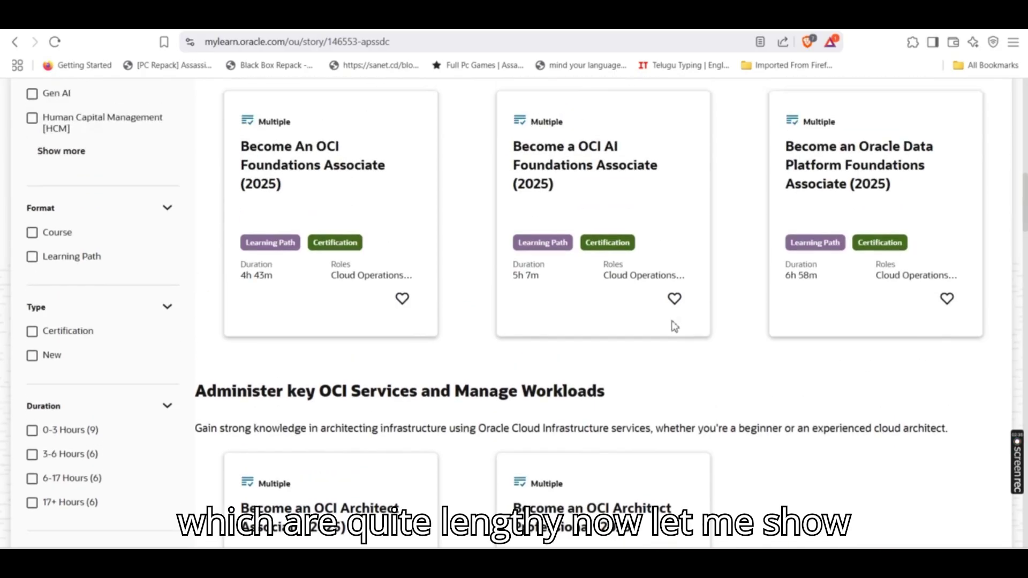
scroll(161, 159, up, 1)
scroll(269, 301, up, 4)
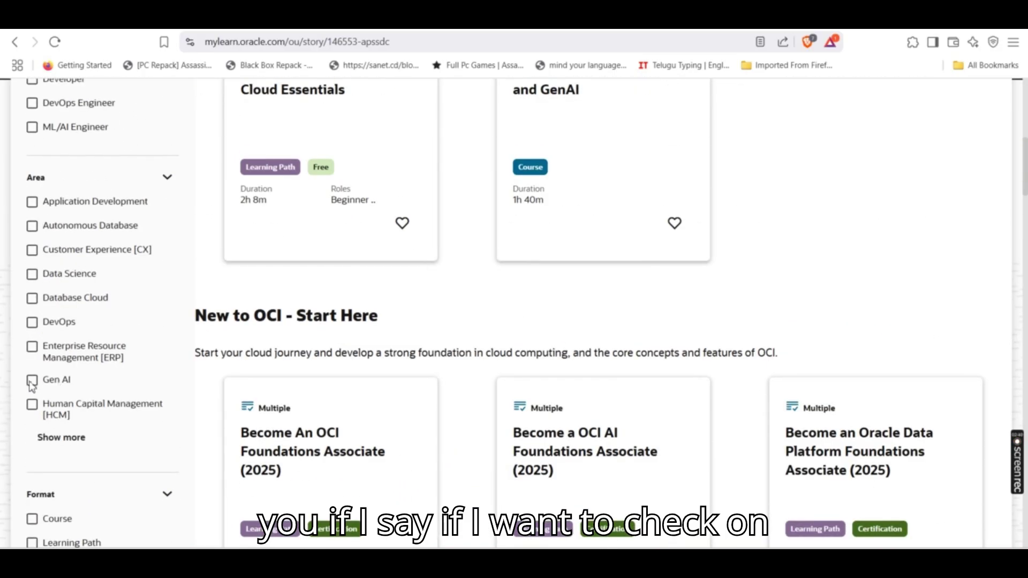
Filter the catalog to Area Gen AI and Type Certification
click(32, 381)
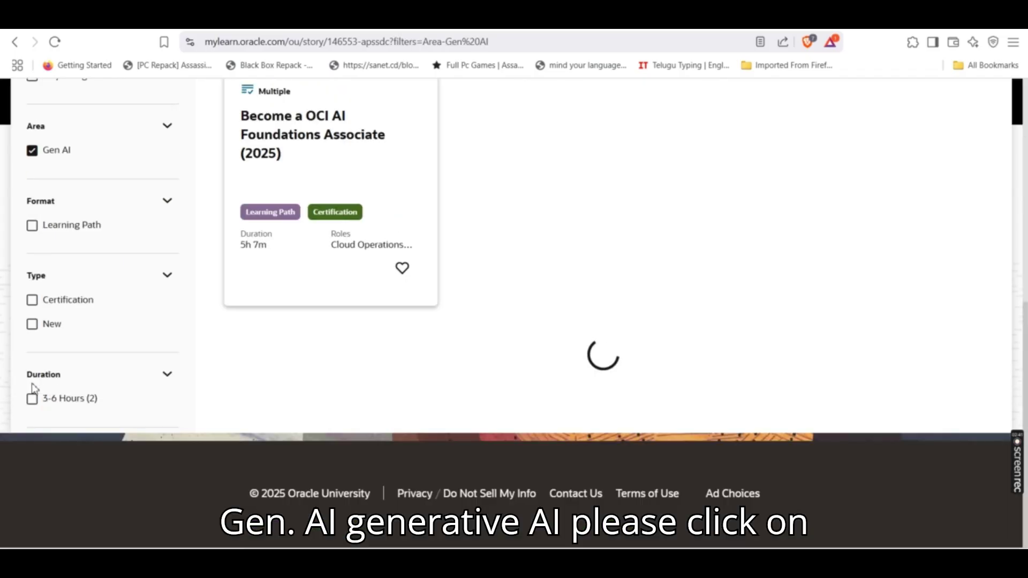
scroll(684, 322, up, 2)
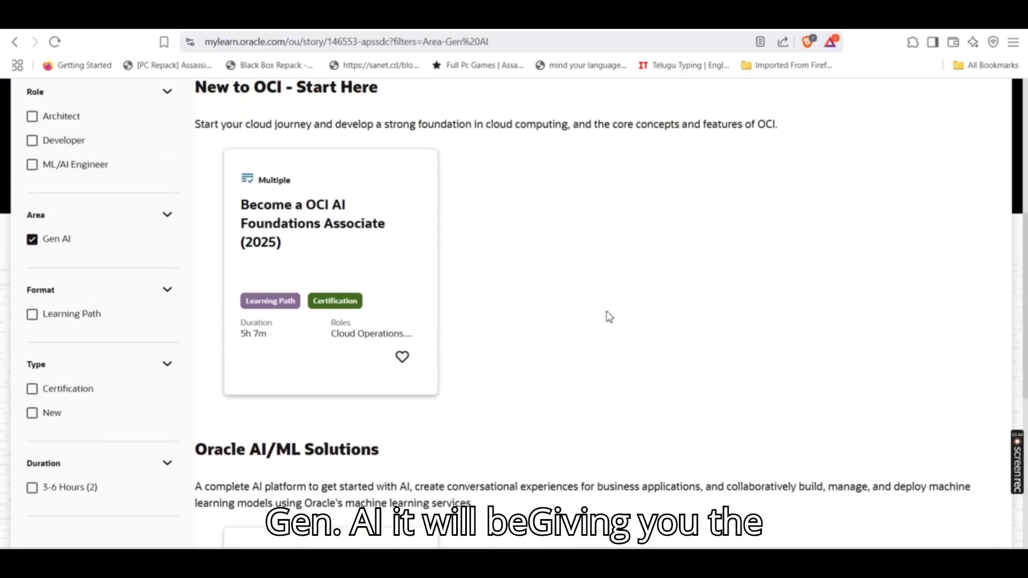
scroll(582, 317, up, 1)
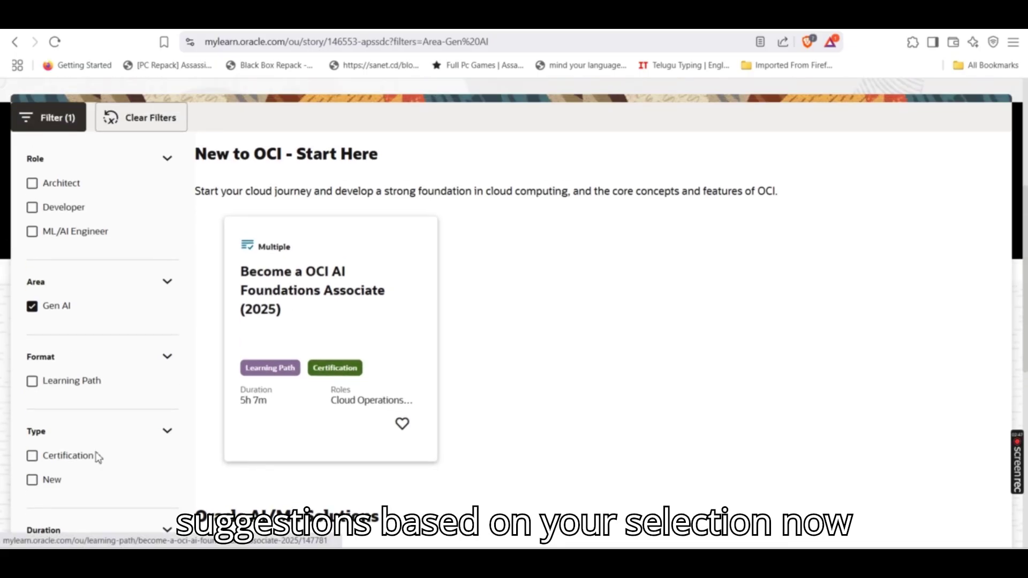
click(31, 457)
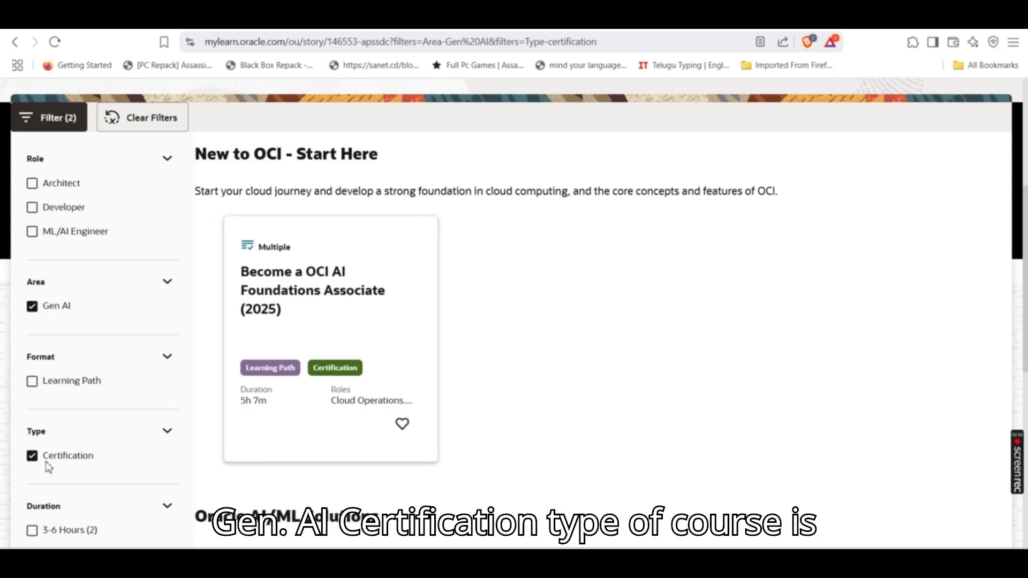
Open the Become a OCI AI Foundations Associate (2025) path and review its five course, lab, practice and exam items
click(294, 289)
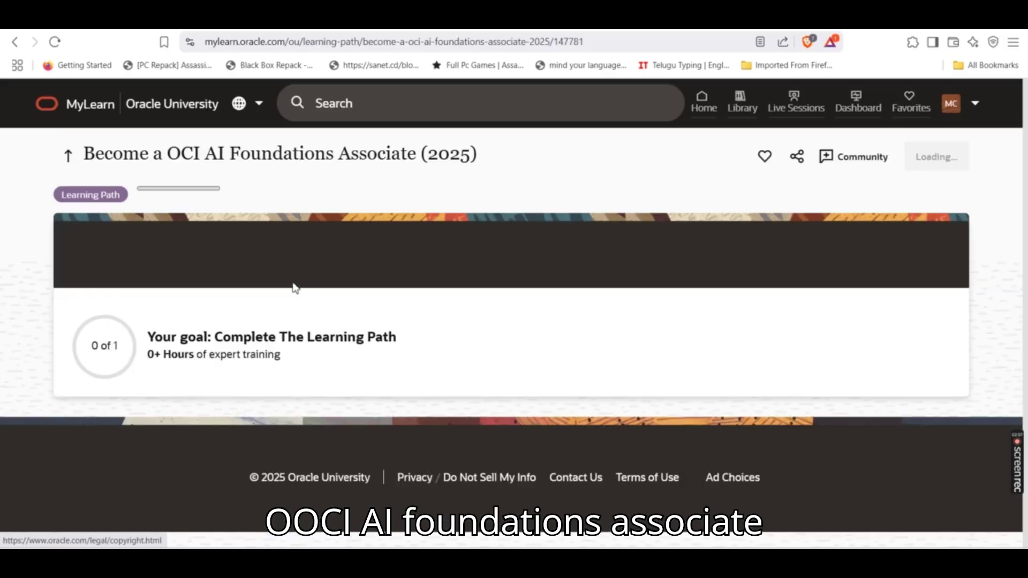
scroll(599, 305, down, 4)
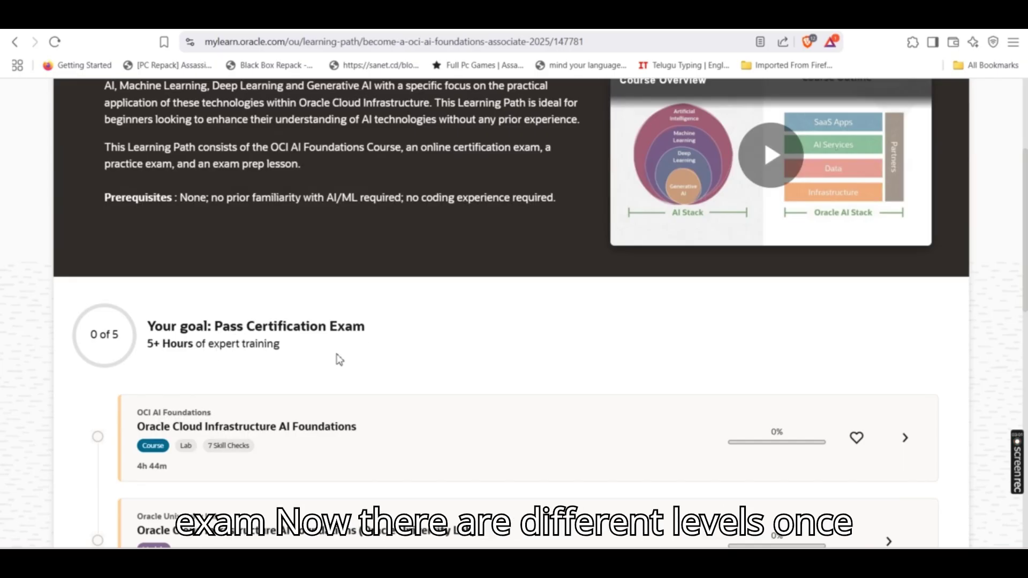
scroll(305, 343, down, 3)
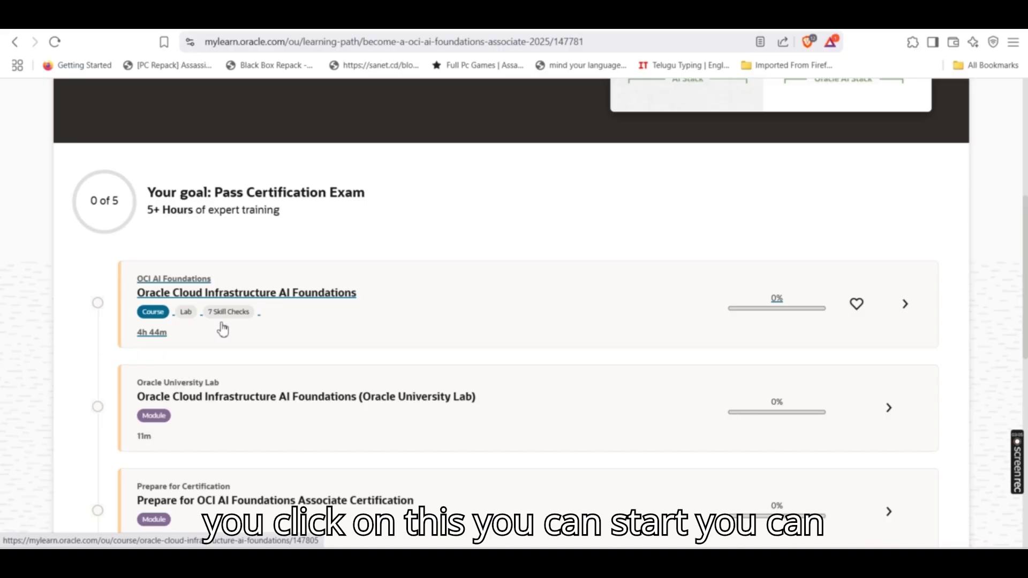
scroll(316, 321, down, 2)
scroll(321, 321, down, 5)
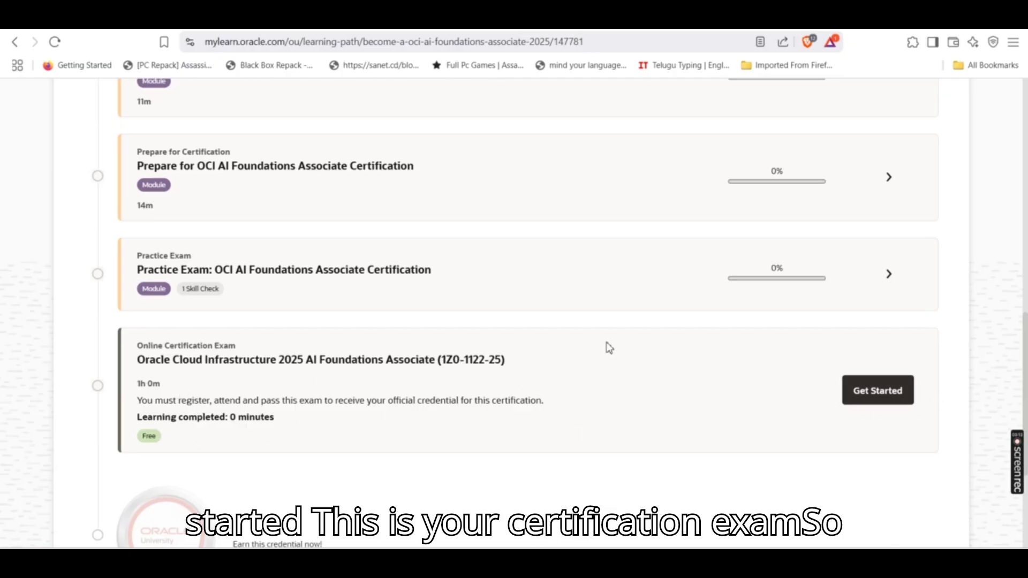
scroll(610, 349, up, 4)
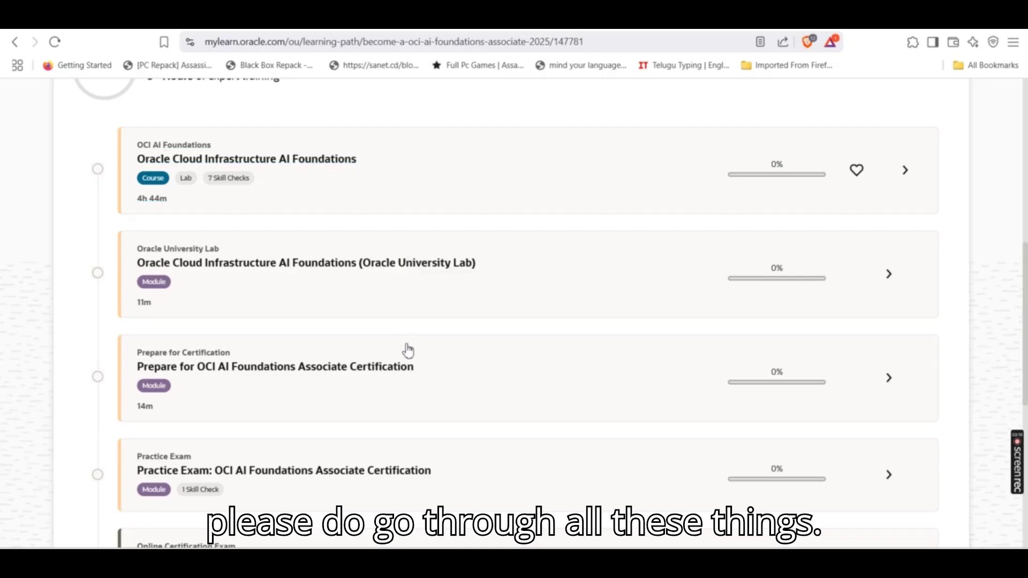
scroll(375, 375, down, 1)
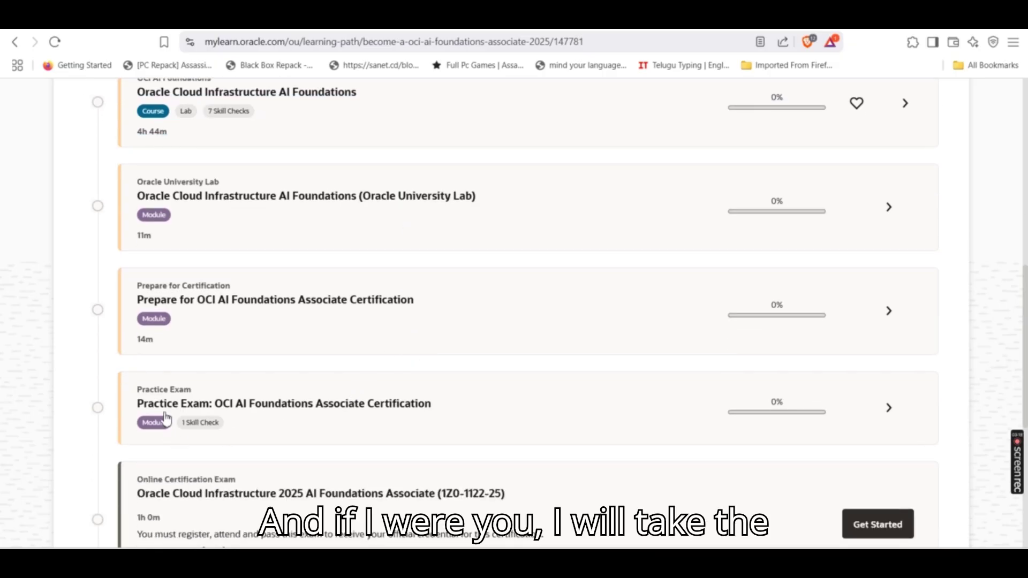
scroll(433, 416, down, 3)
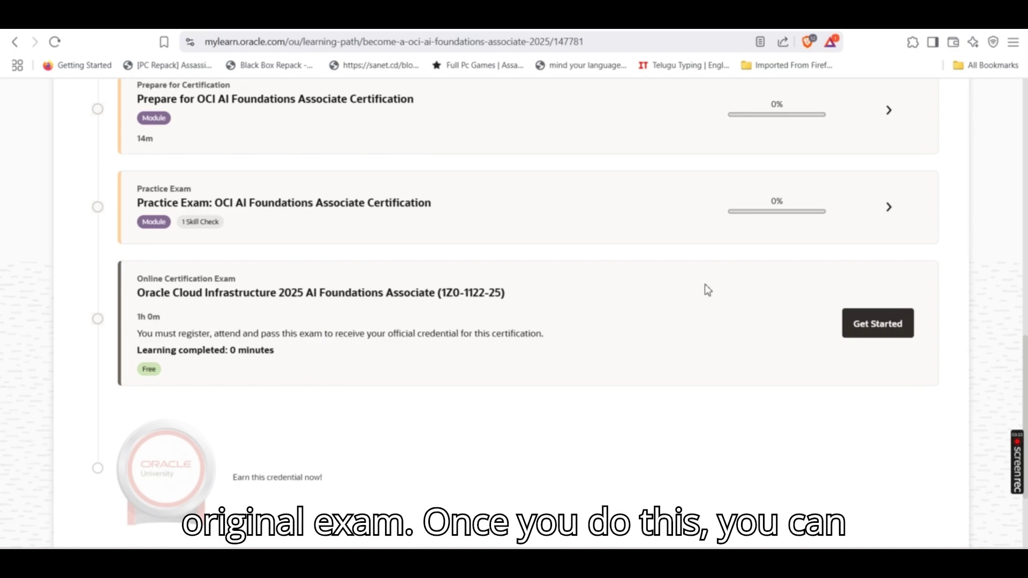
scroll(177, 384, down, 2)
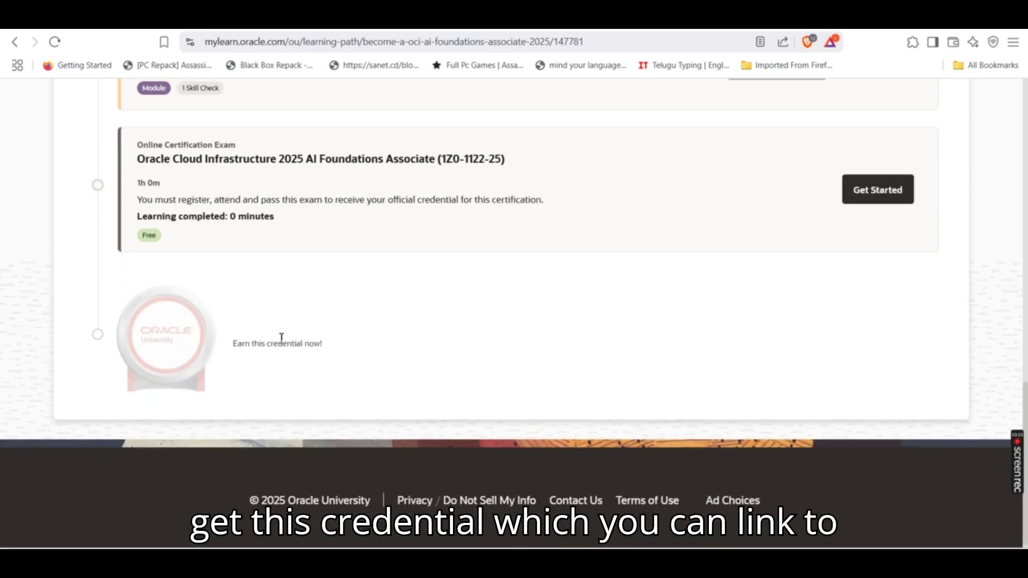
scroll(425, 316, up, 10)
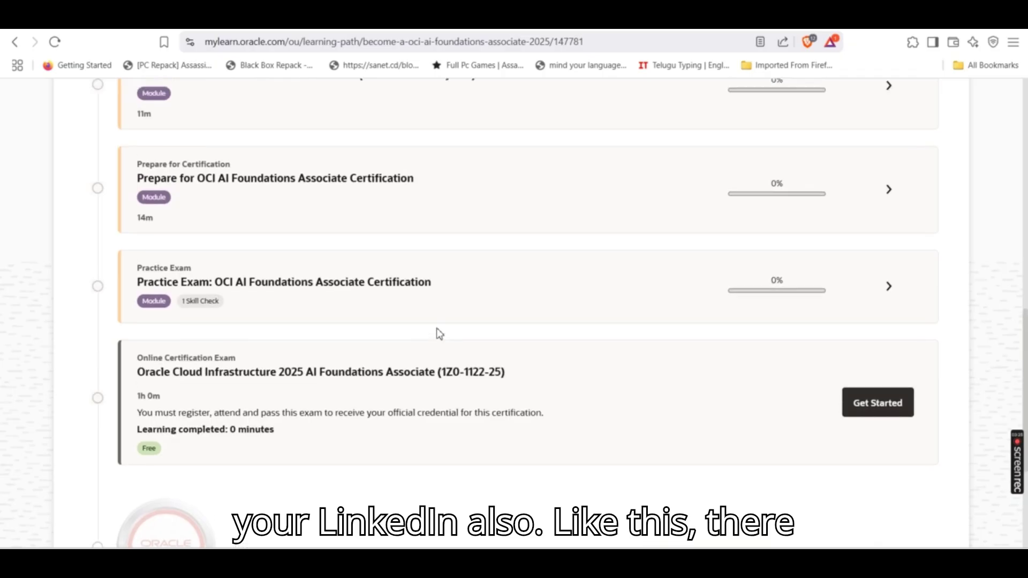
scroll(430, 335, up, 5)
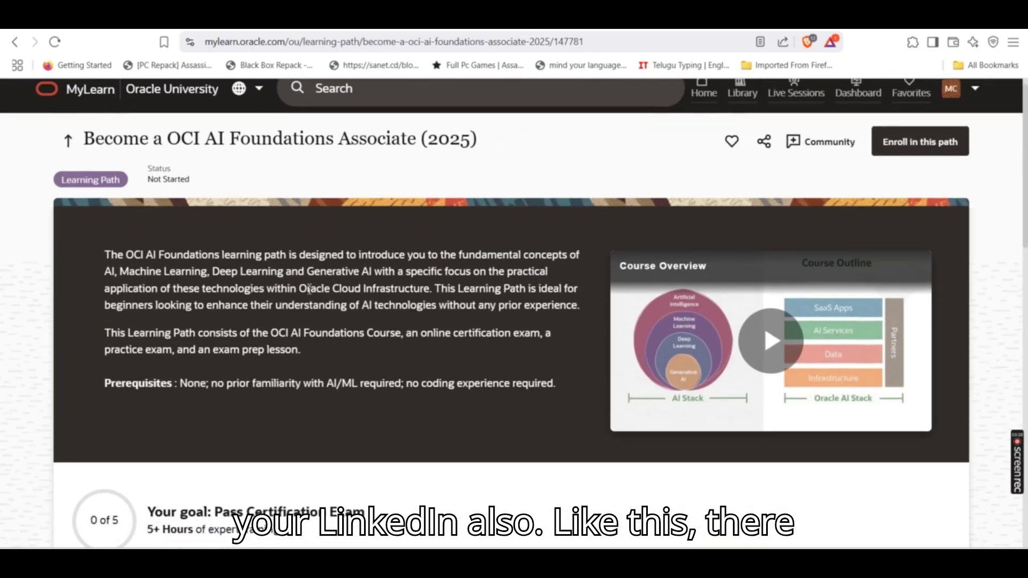
Return to the MyLearn Home page and scroll down through its sections
click(702, 102)
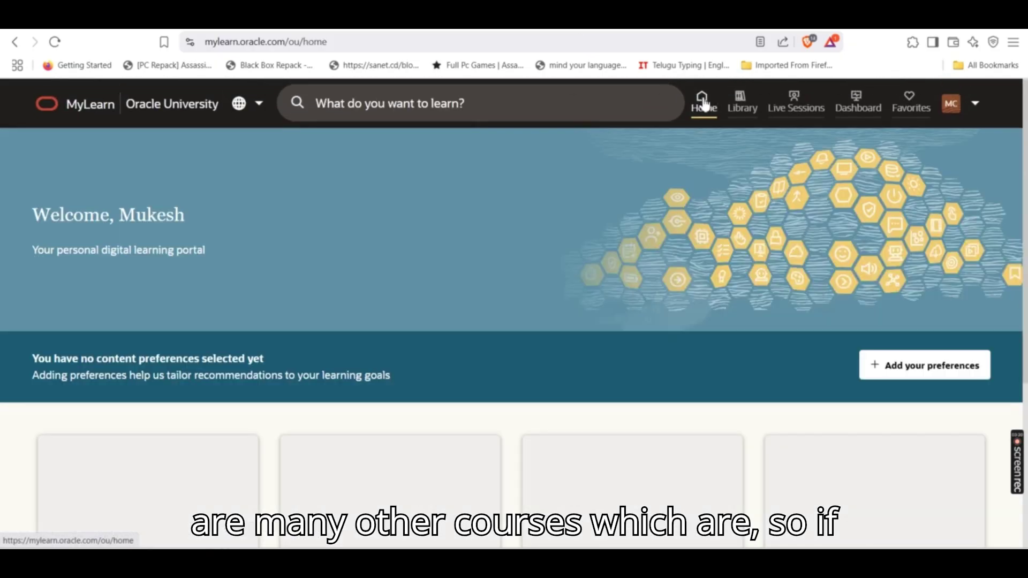
scroll(386, 287, down, 3)
scroll(321, 293, down, 1)
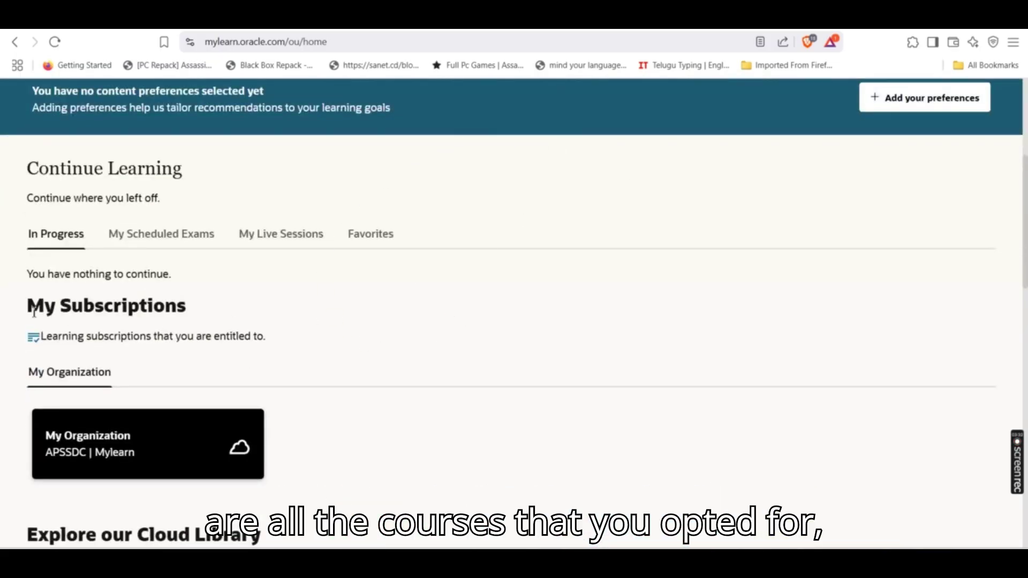
scroll(336, 346, down, 2)
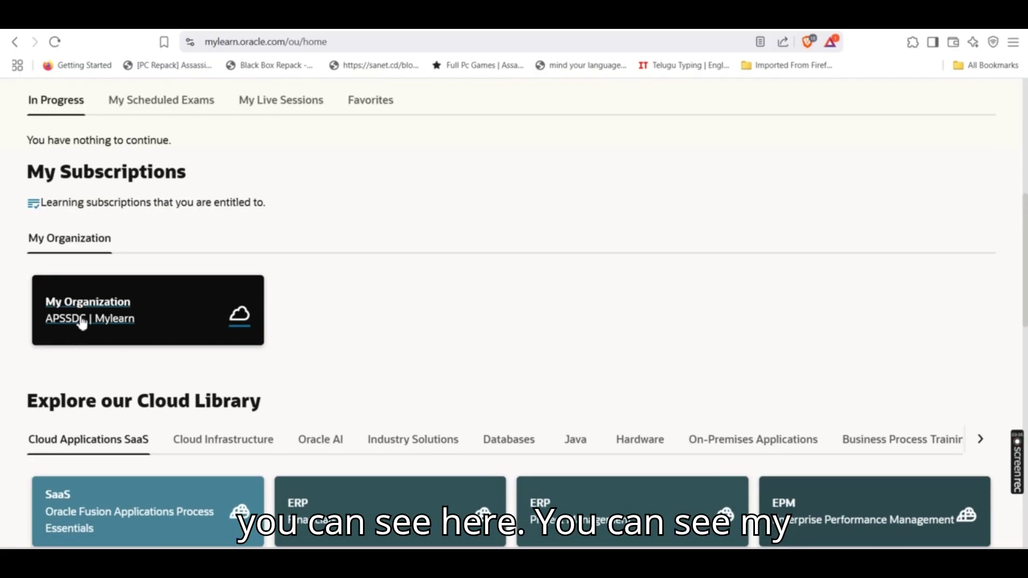
scroll(588, 325, down, 1)
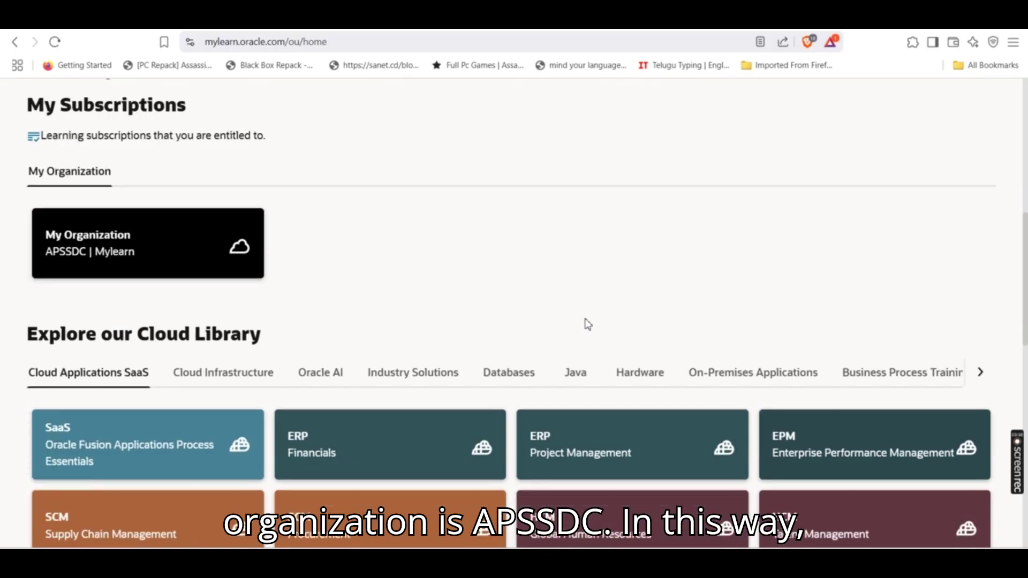
scroll(587, 324, down, 1)
Scroll back to the top of Home and open the Library catalogue
scroll(556, 372, up, 2)
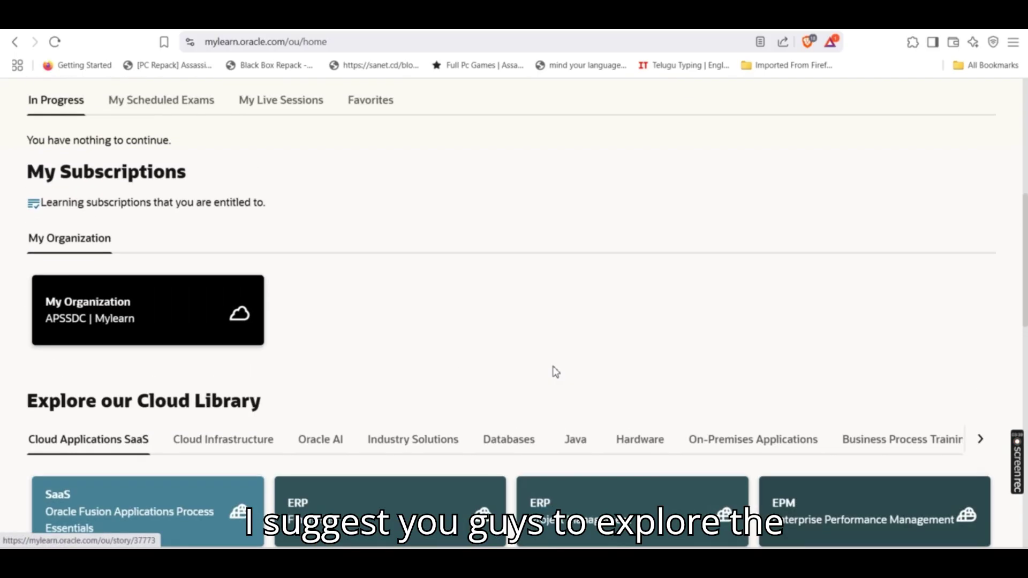
scroll(556, 372, up, 2)
scroll(553, 371, up, 1)
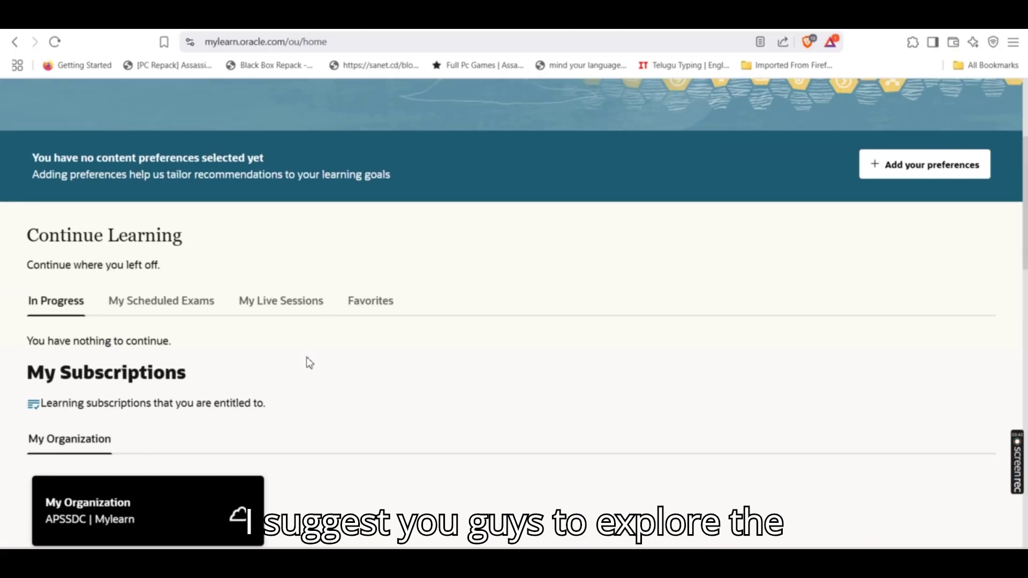
scroll(705, 275, up, 3)
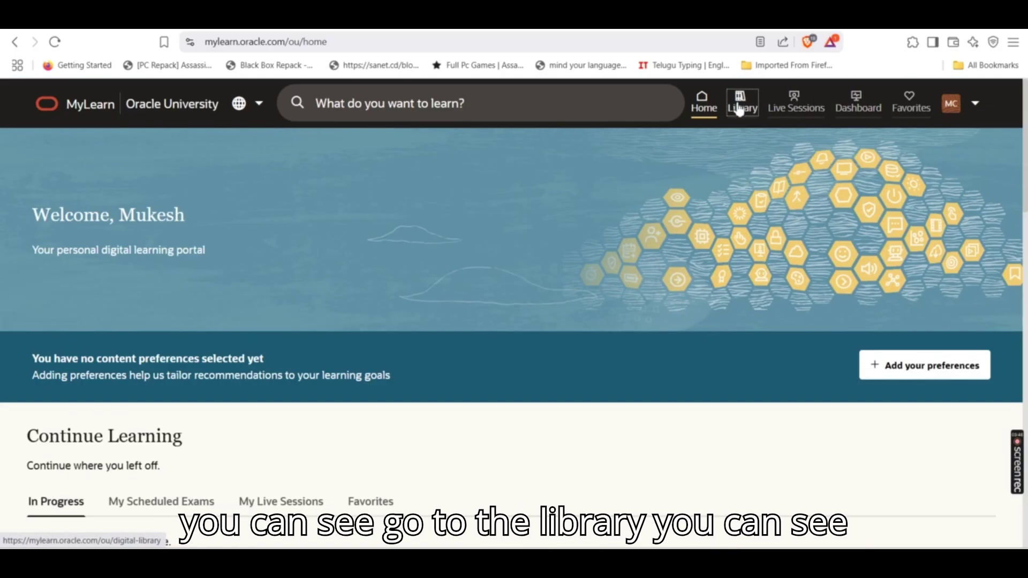
click(739, 109)
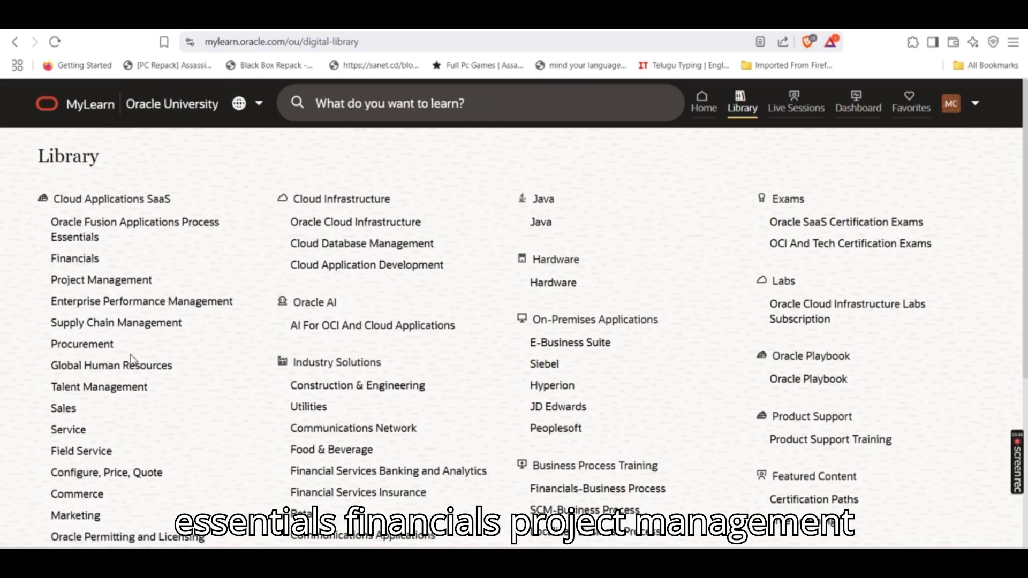
Go back Home and check My Scheduled Exams, which shows no scheduled exam
click(703, 101)
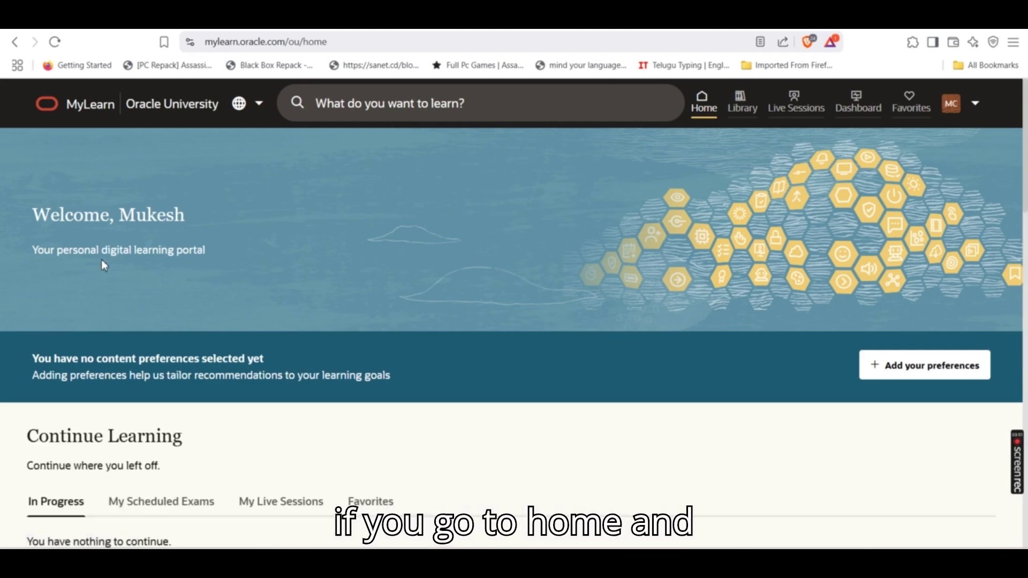
scroll(202, 236, down, 5)
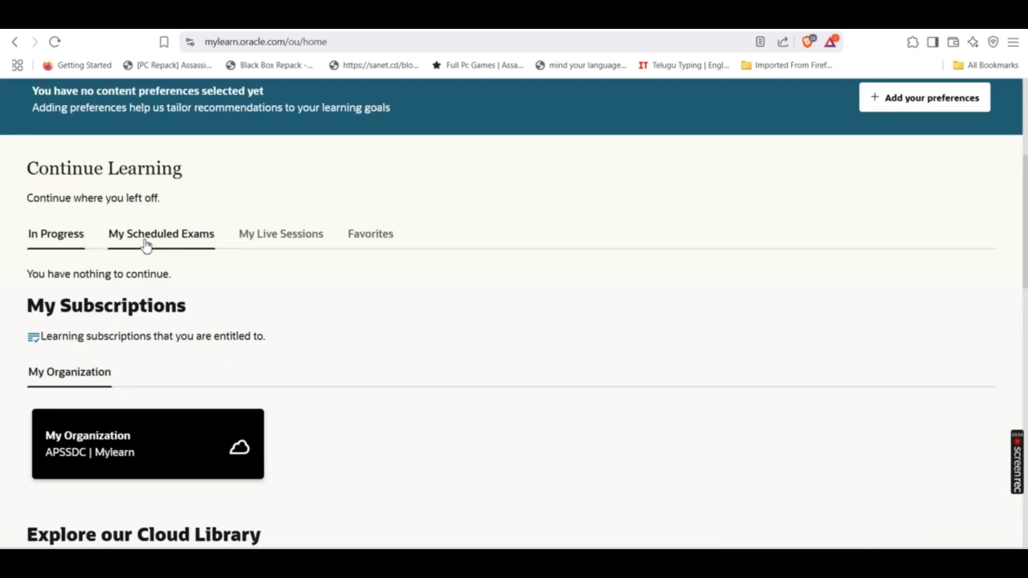
click(146, 244)
Browse the Oracle AI and Databases courses in the Explore our Cloud Library section
scroll(245, 303, down, 4)
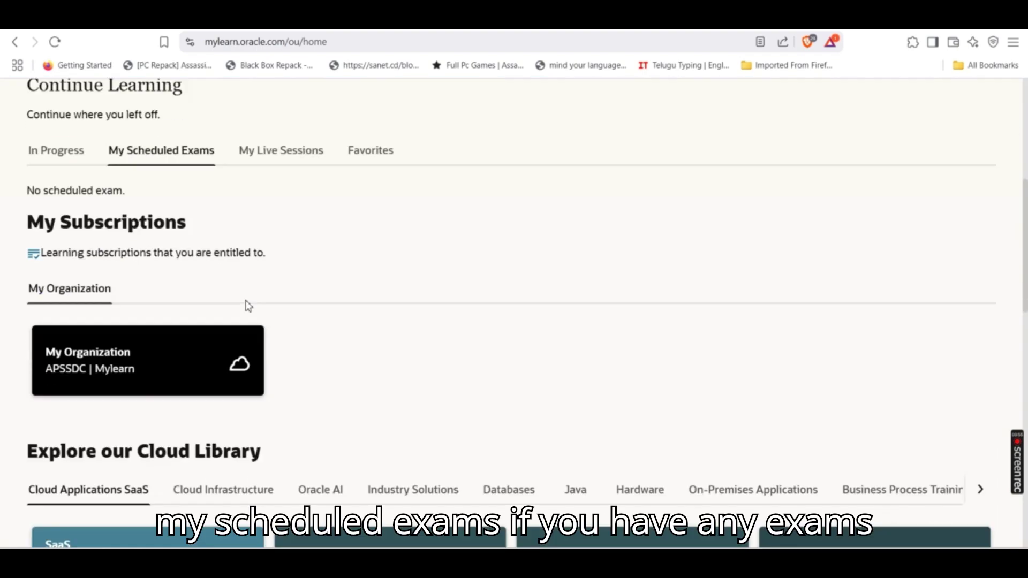
scroll(268, 300, down, 3)
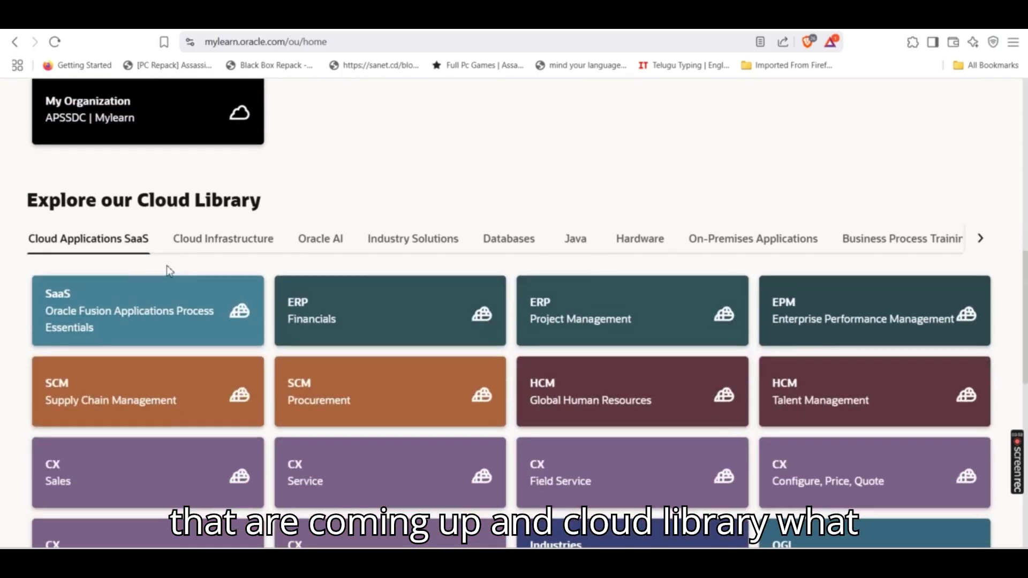
click(329, 242)
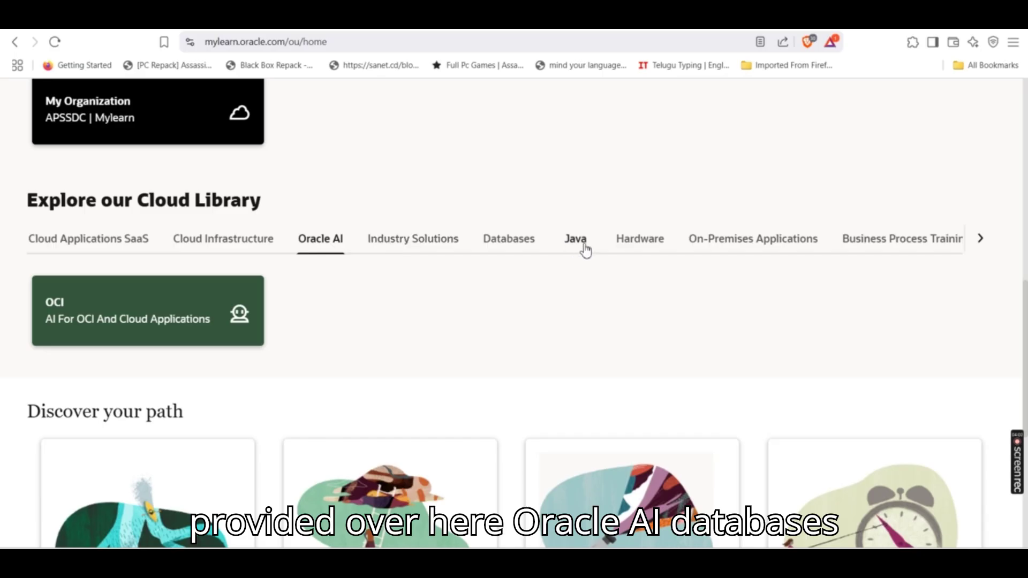
click(498, 248)
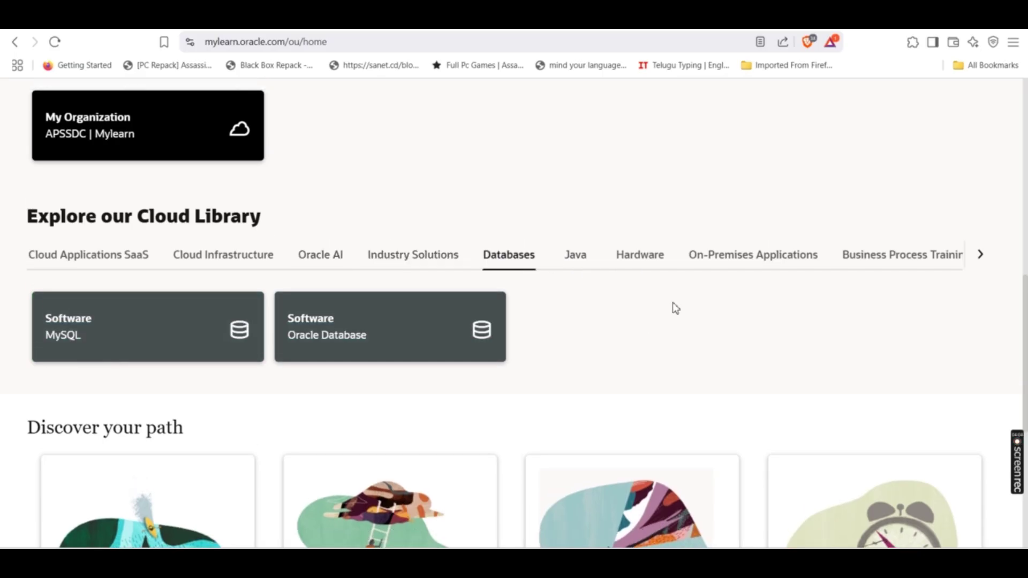
scroll(676, 309, down, 1)
scroll(679, 310, down, 5)
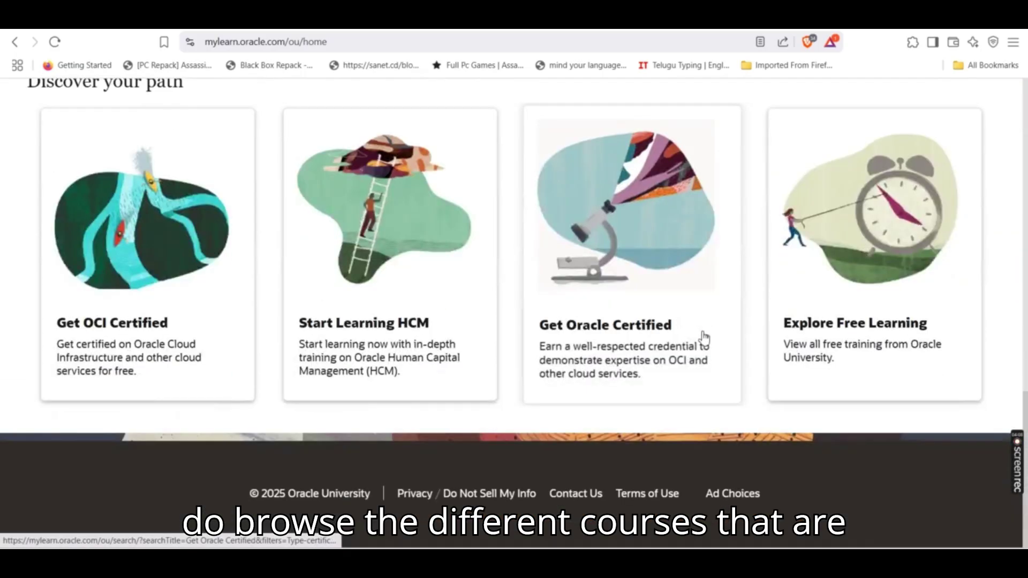
scroll(704, 336, up, 12)
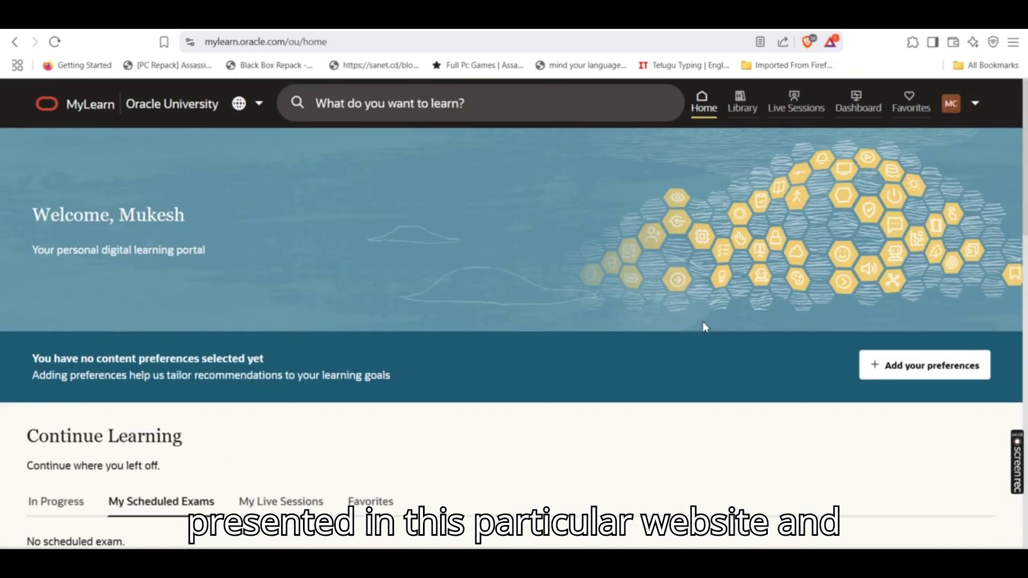